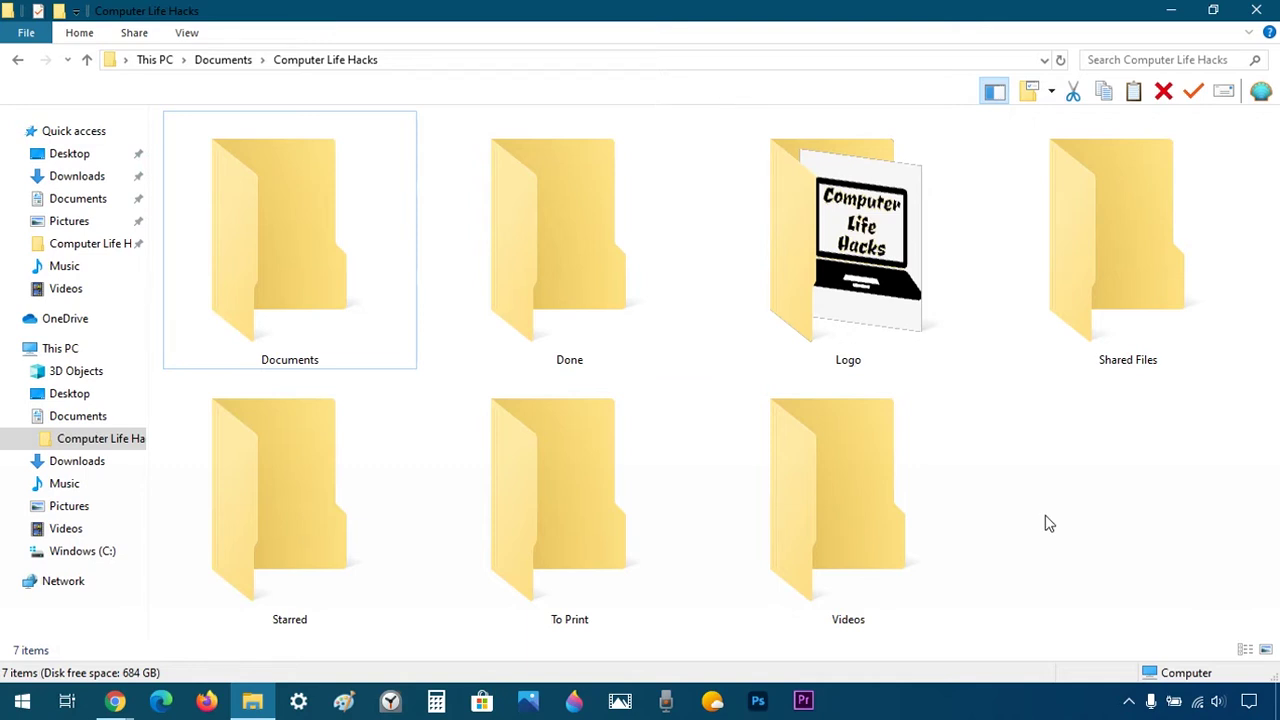
- Change the Documents folder's icon to the document-page icon through its Properties Customize tab
click(270, 334)
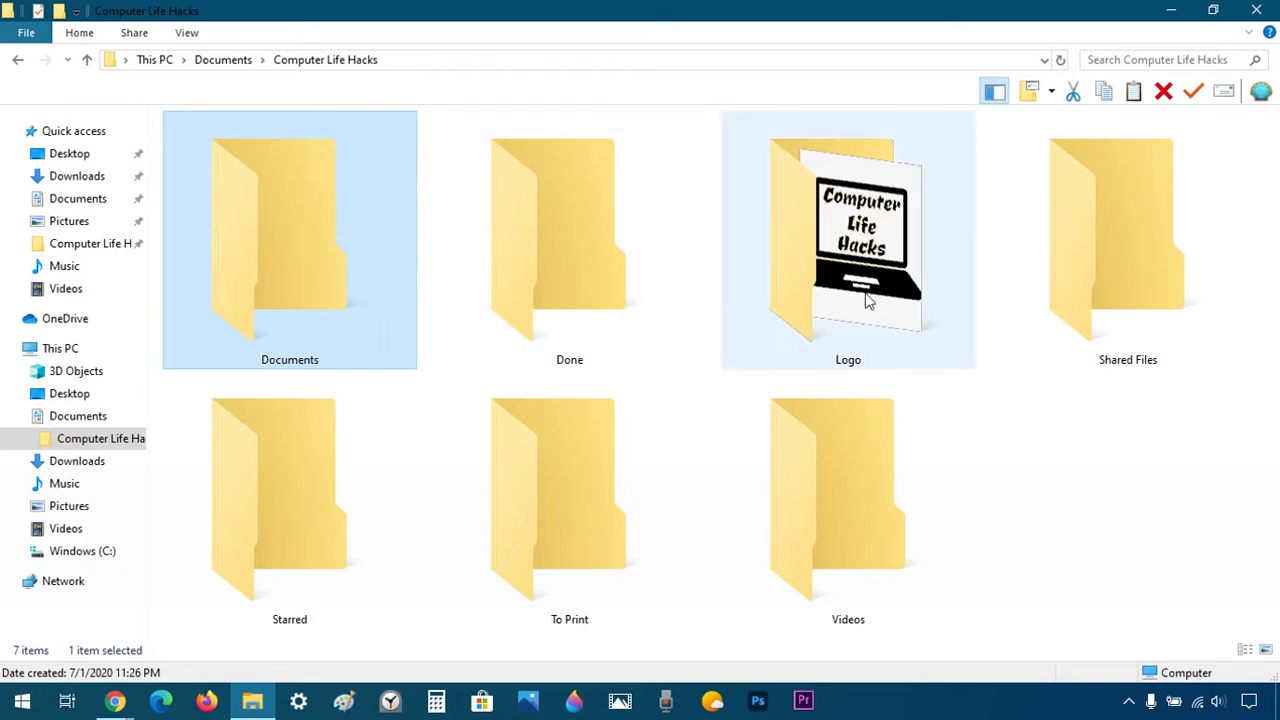
click(1060, 482)
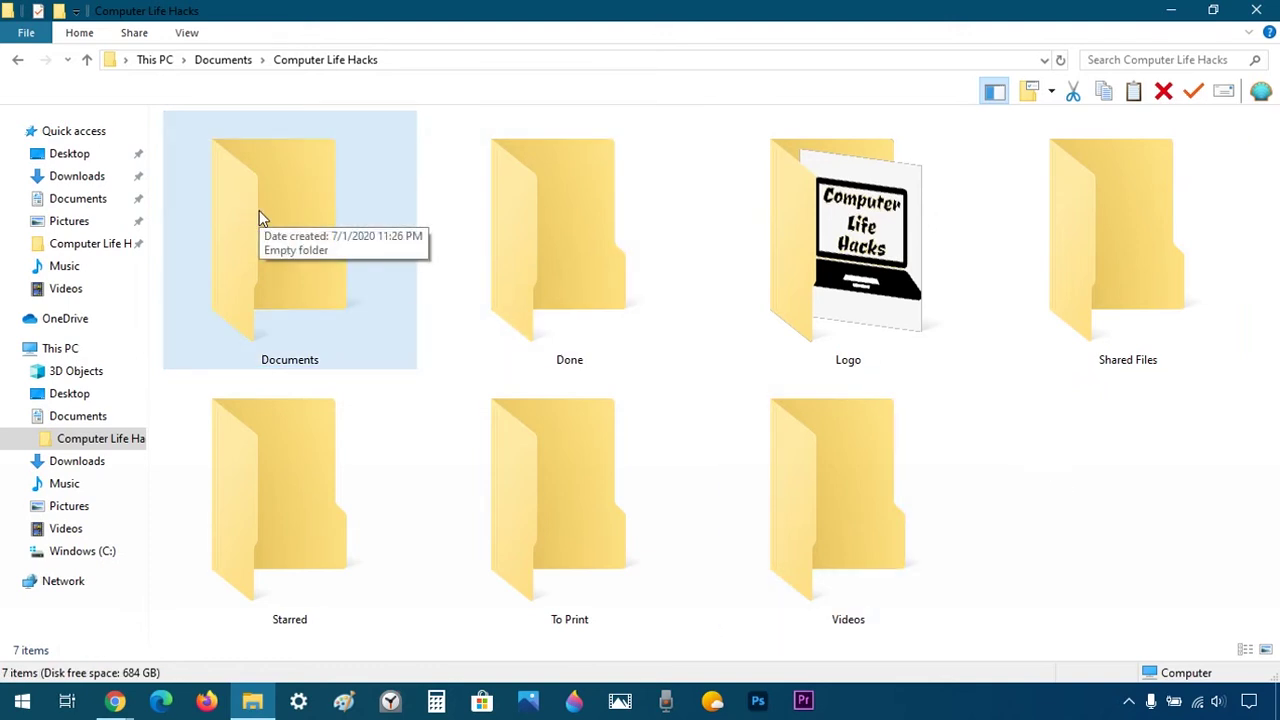
click(340, 324)
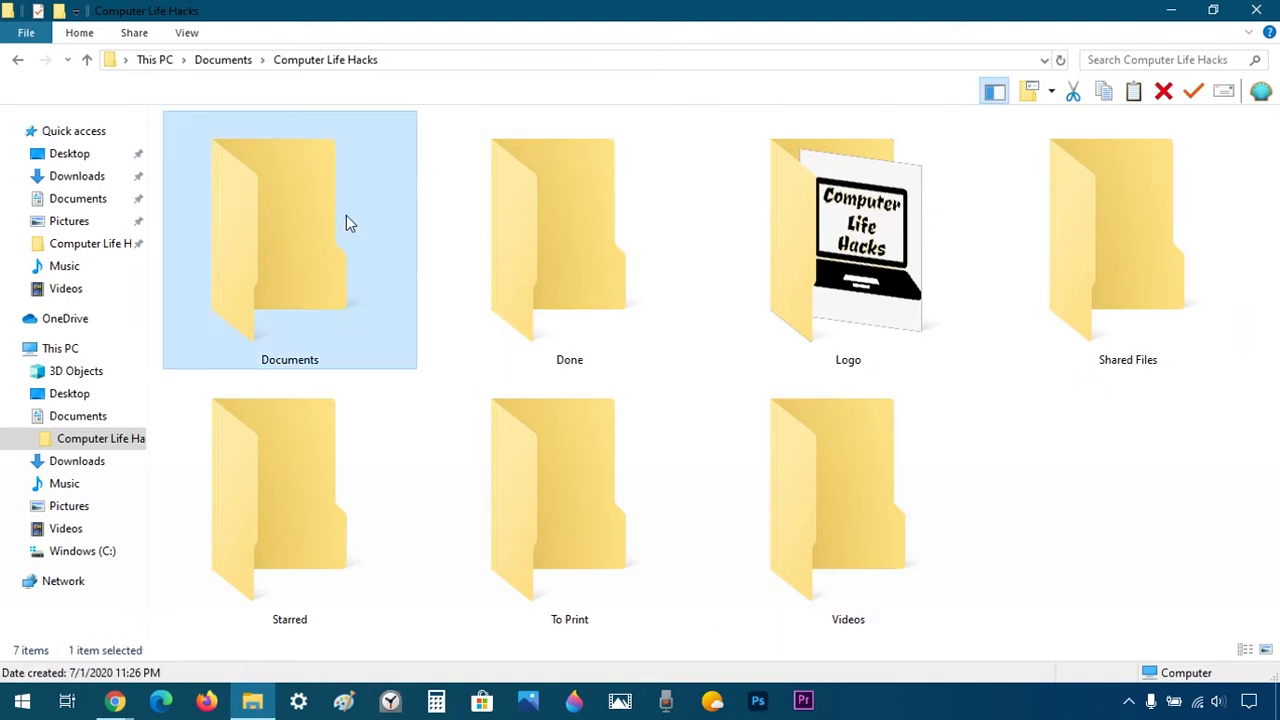
right_click(346, 215)
click(490, 666)
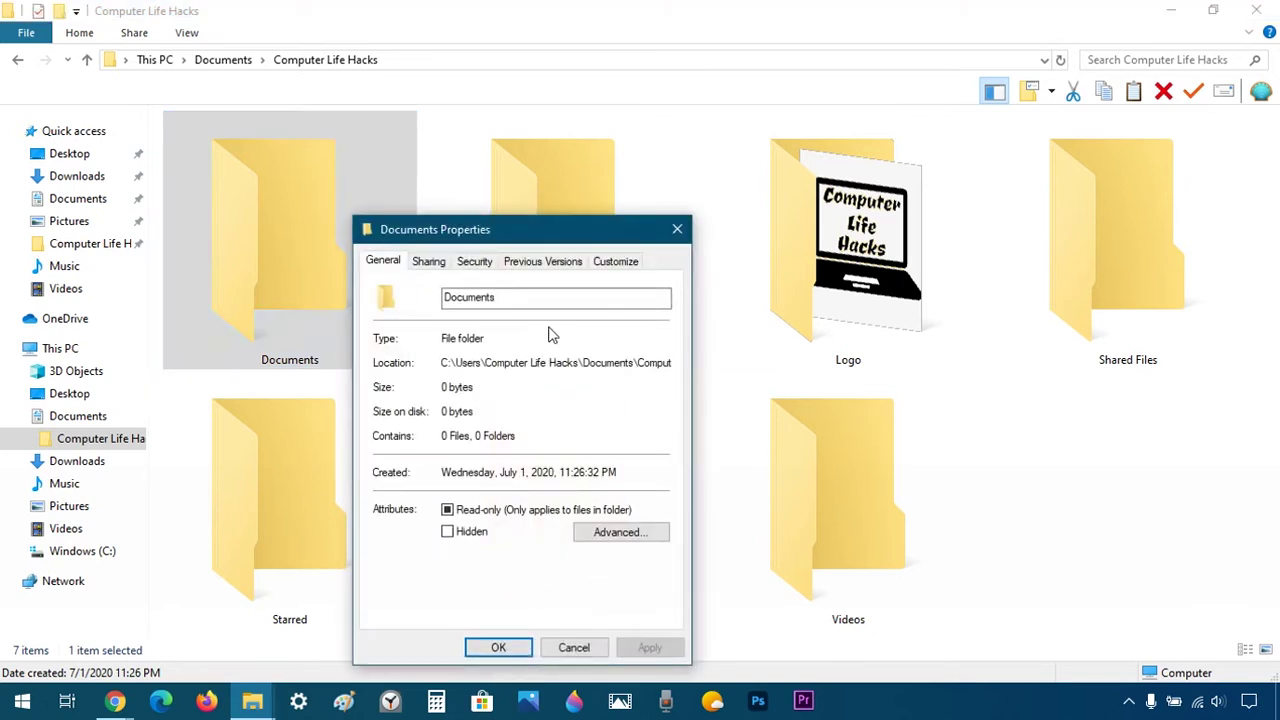
click(603, 262)
click(446, 548)
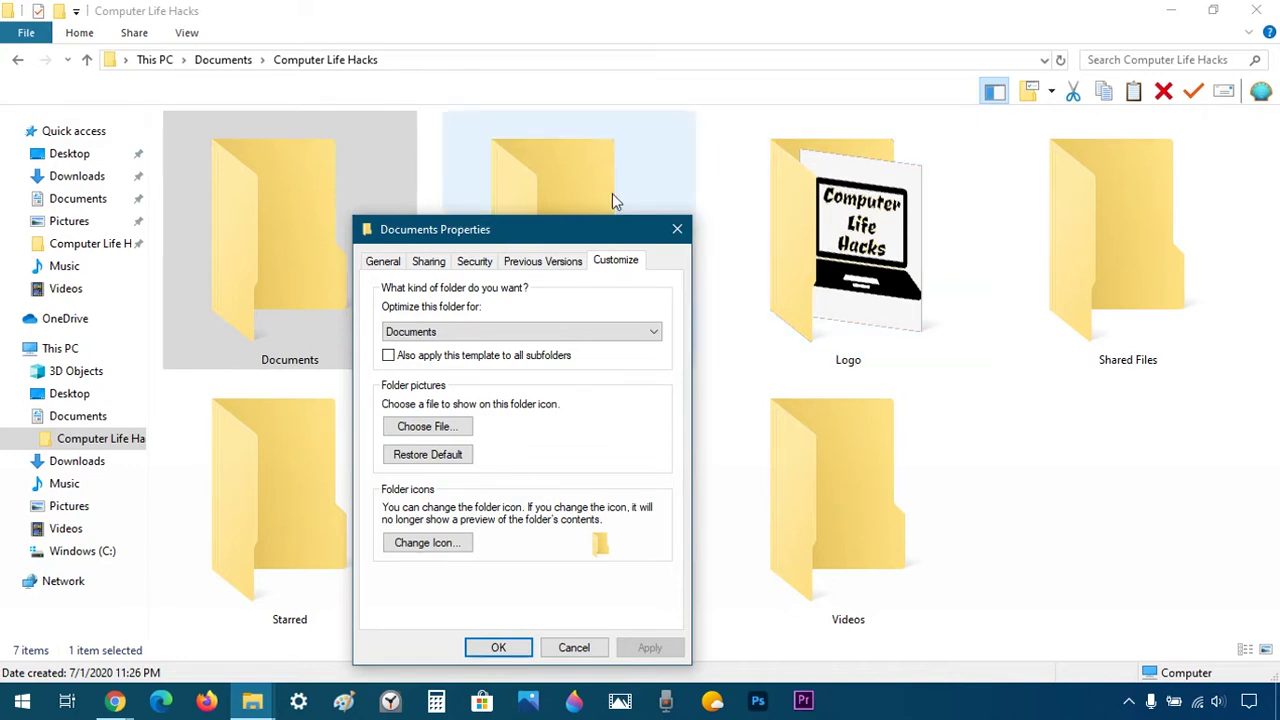
click(430, 545)
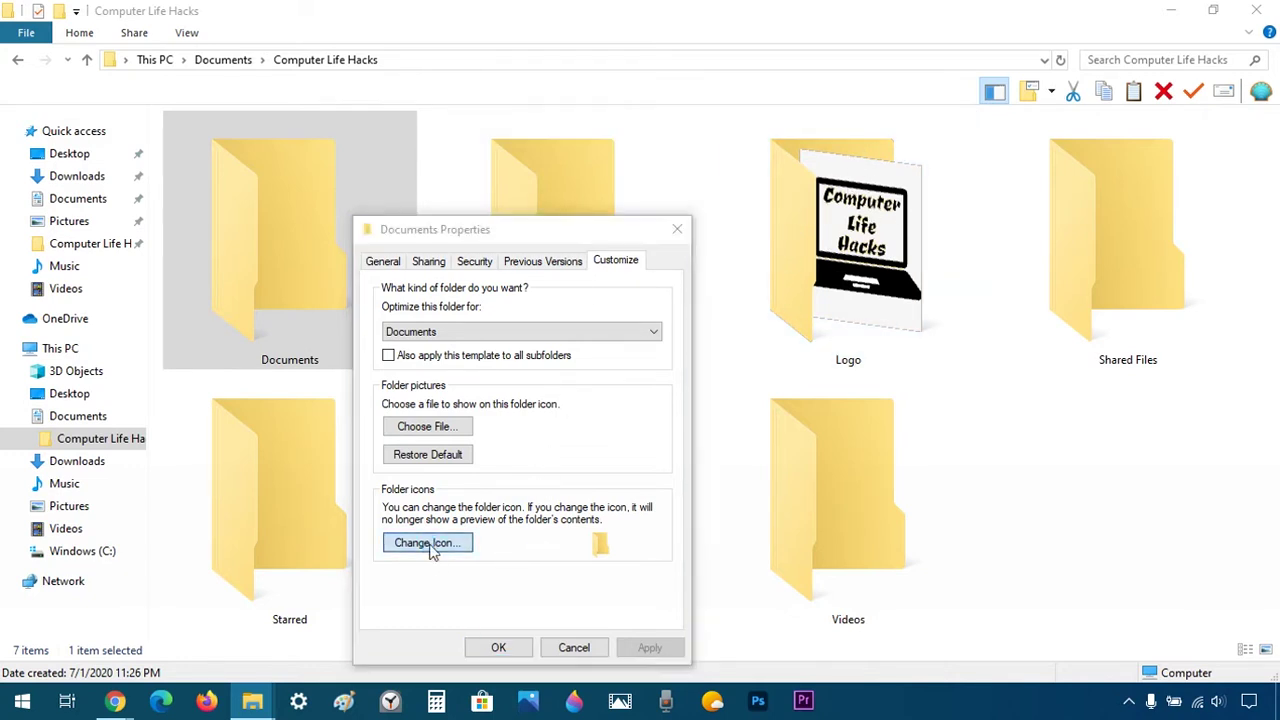
click(445, 470)
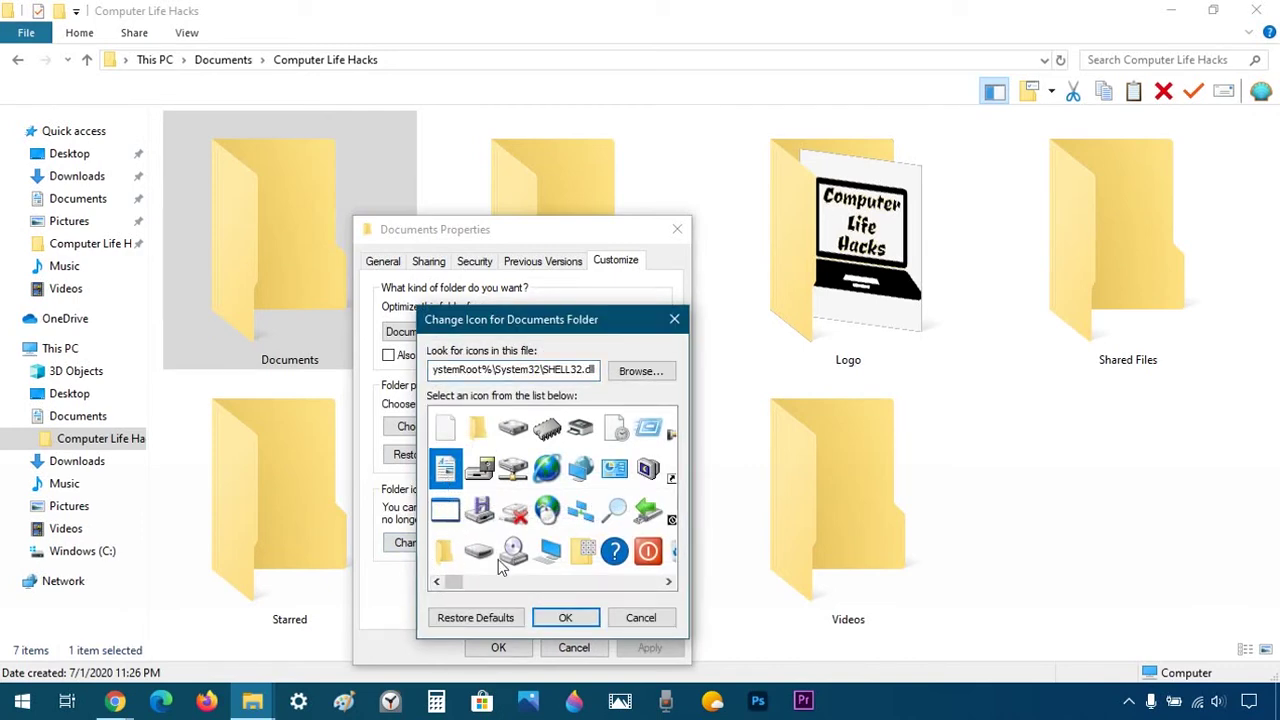
click(563, 622)
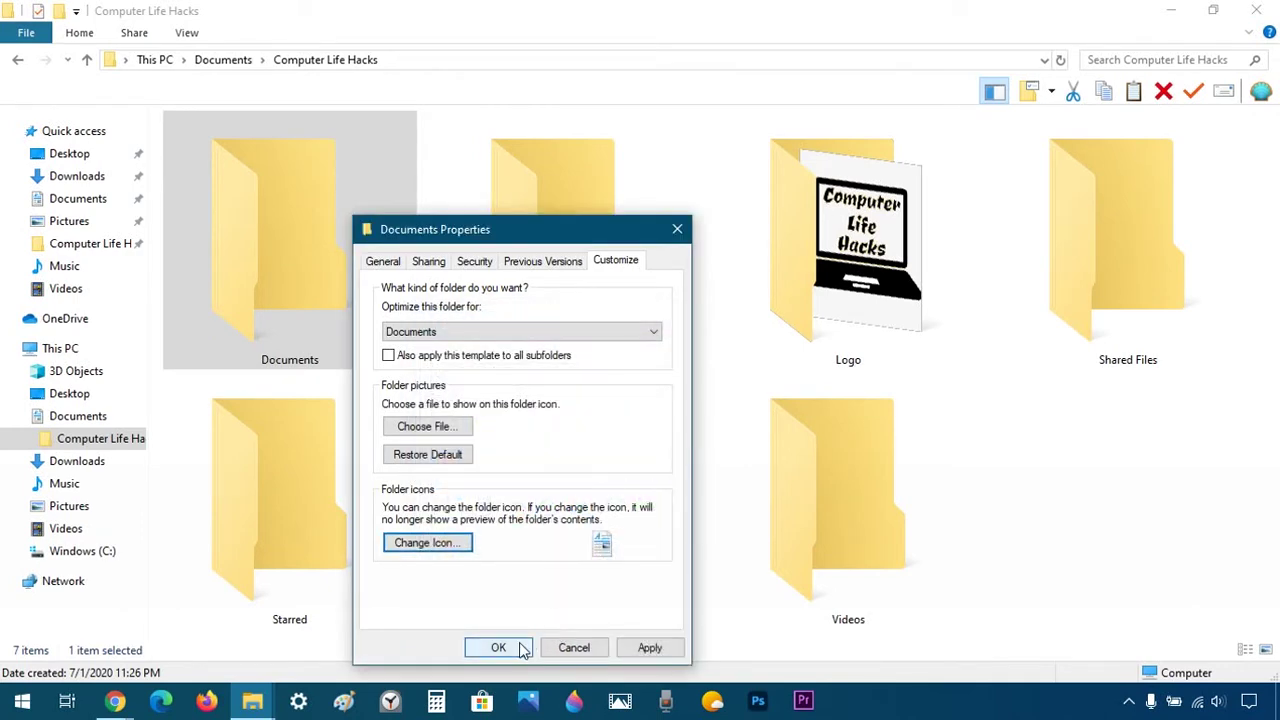
click(498, 647)
click(516, 258)
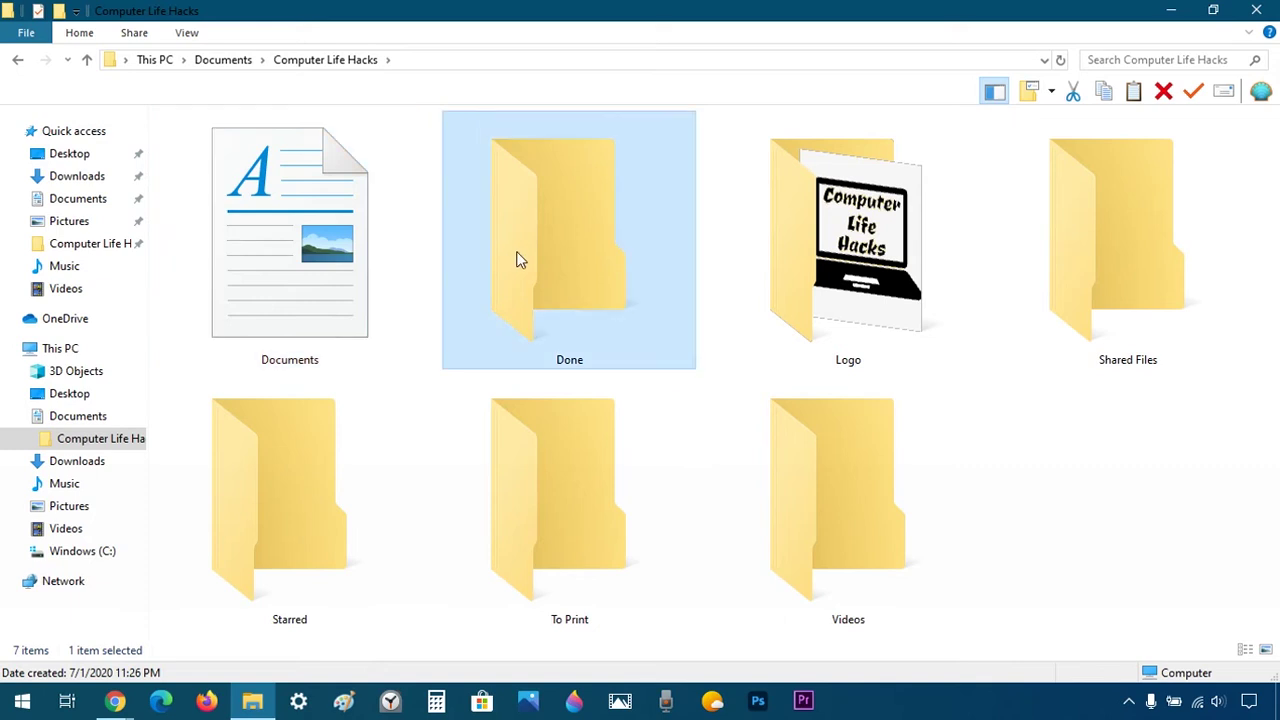
- Set the Done folder's icon to the green check mark from the icon list
right_click(516, 258)
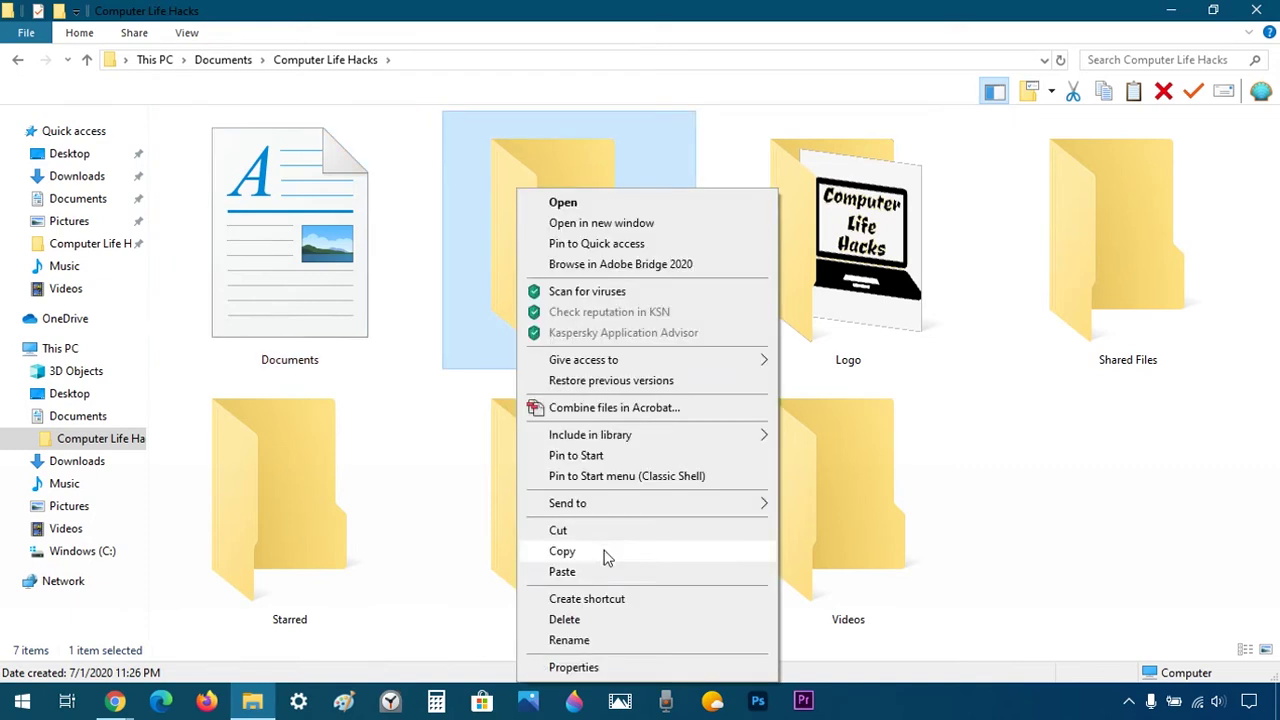
click(641, 662)
click(786, 266)
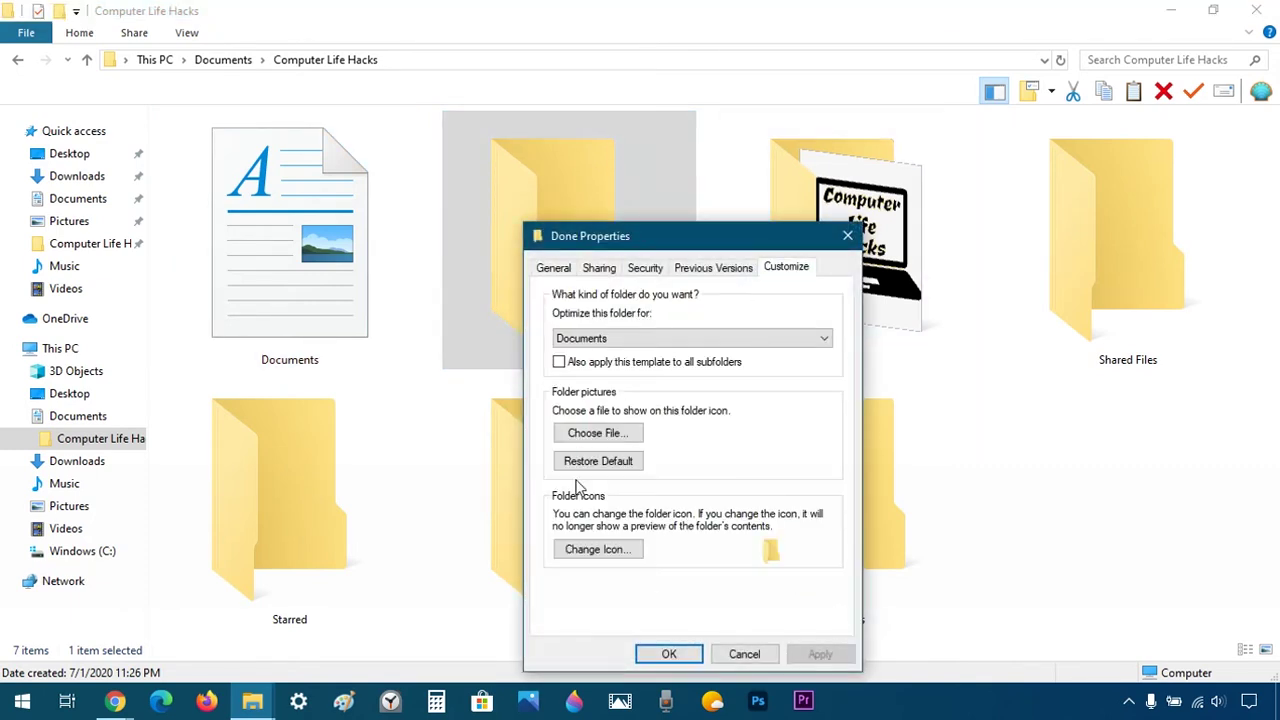
click(597, 551)
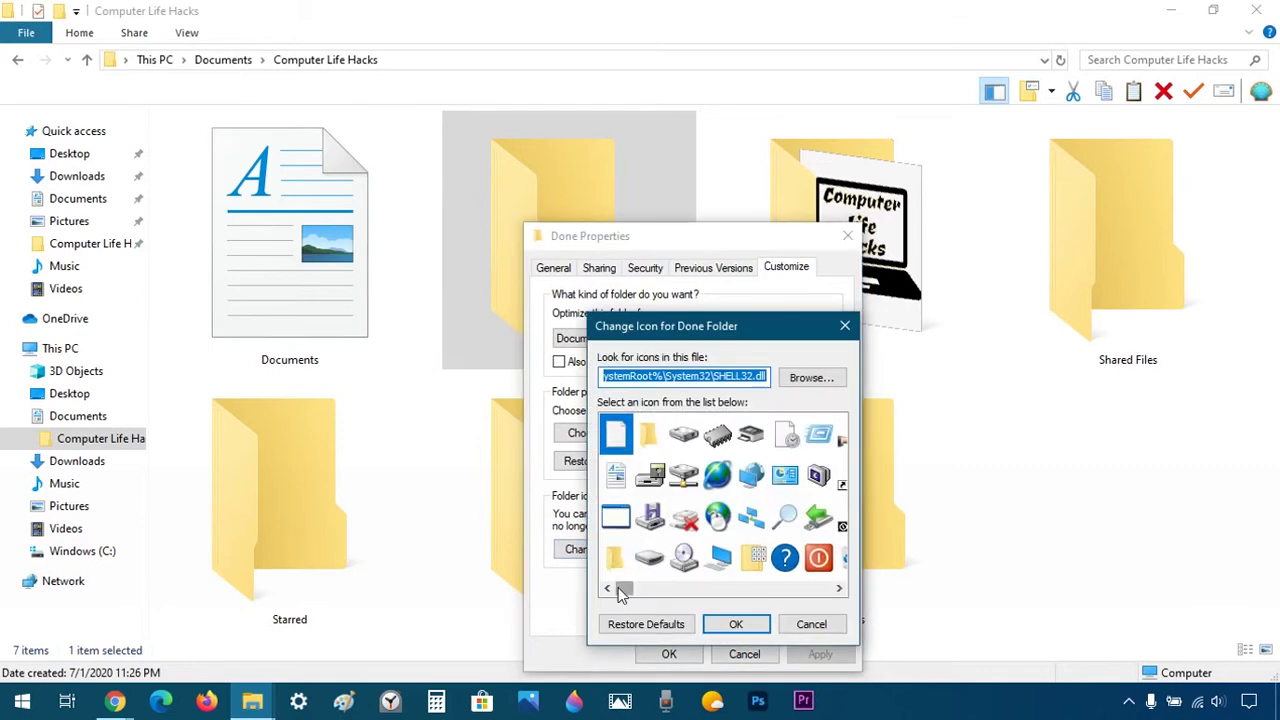
drag(620, 594, 808, 596)
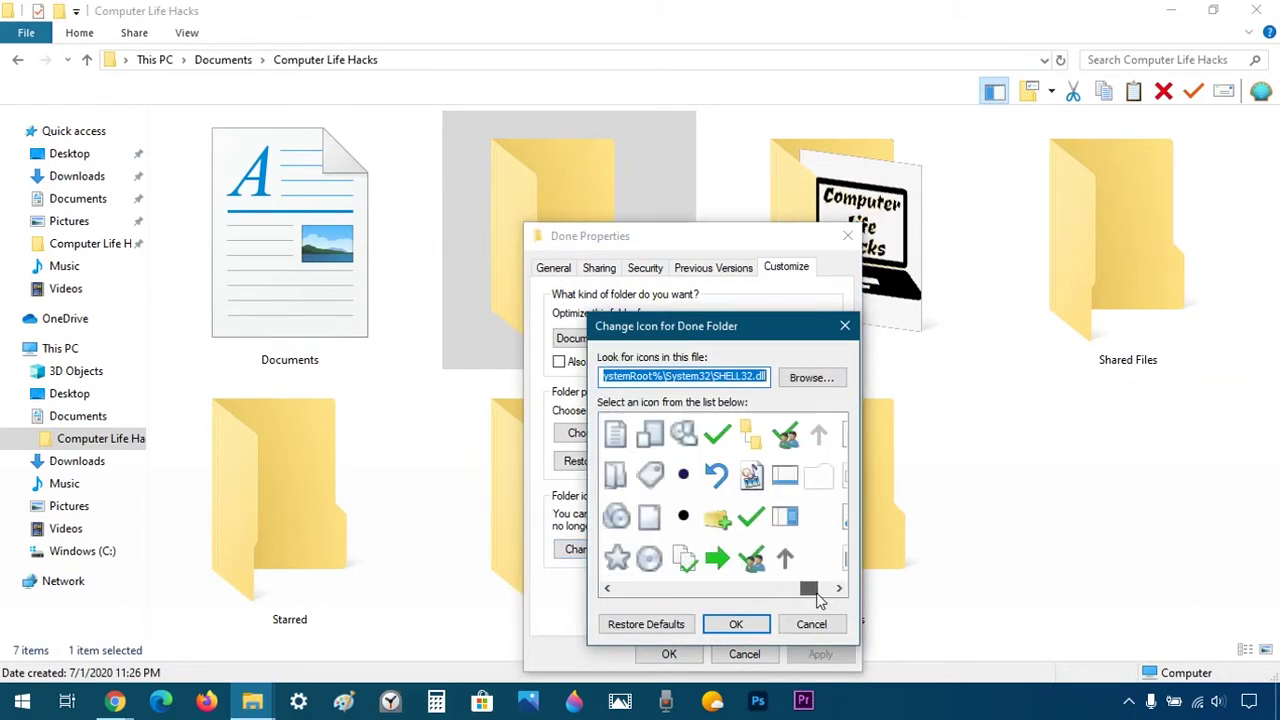
double_click(752, 518)
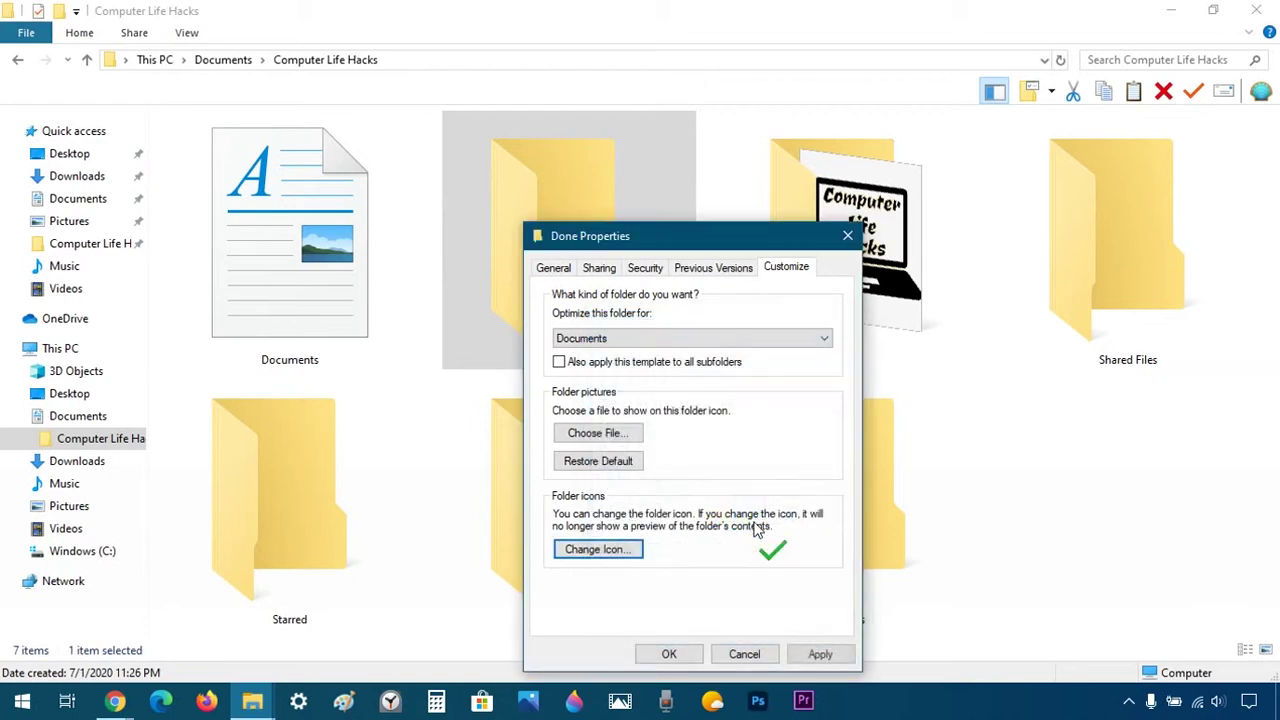
click(669, 654)
drag(704, 549, 742, 508)
right_click(742, 508)
- Assign the two-people icon to the Shared Files folder and apply it
click(1051, 509)
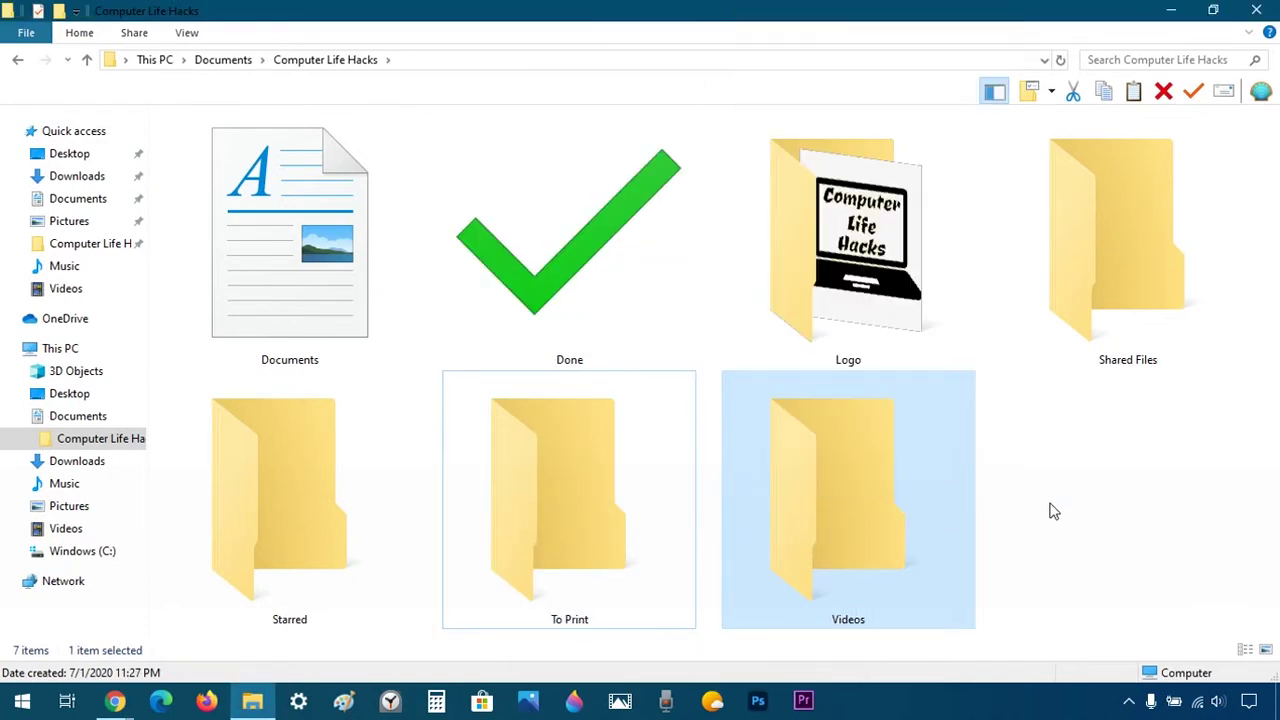
click(1052, 511)
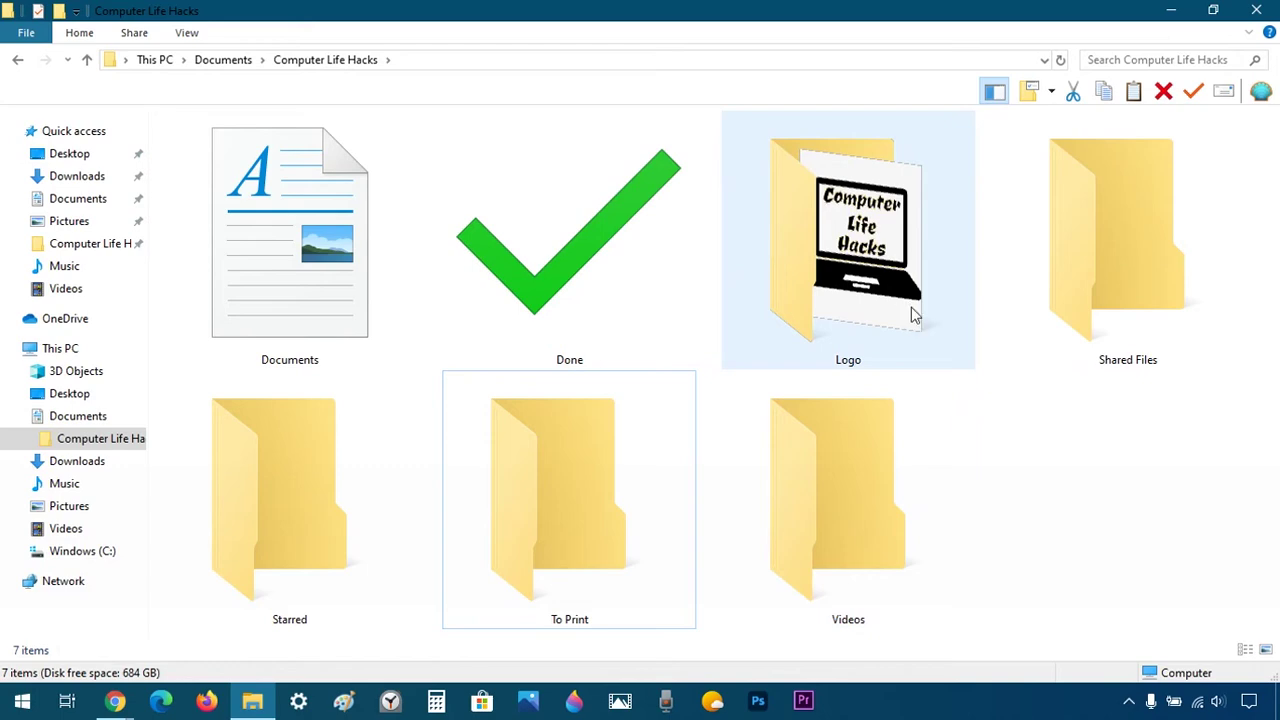
click(1050, 248)
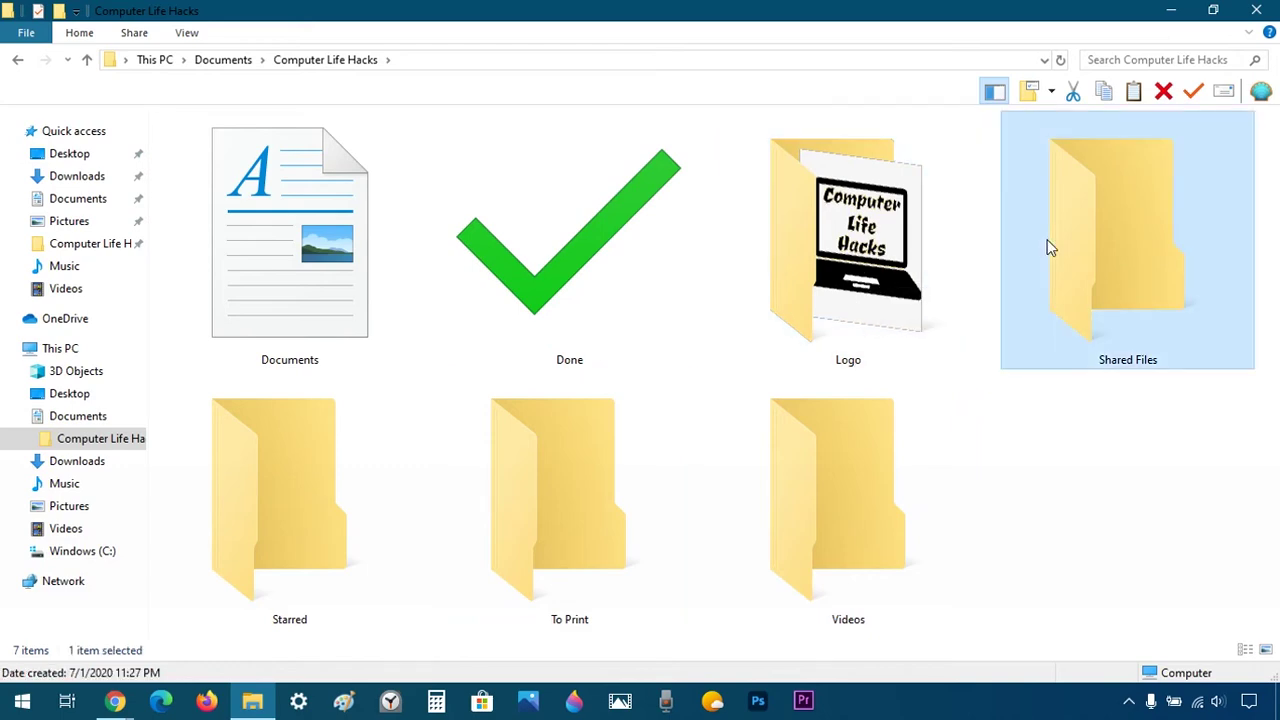
right_click(1050, 248)
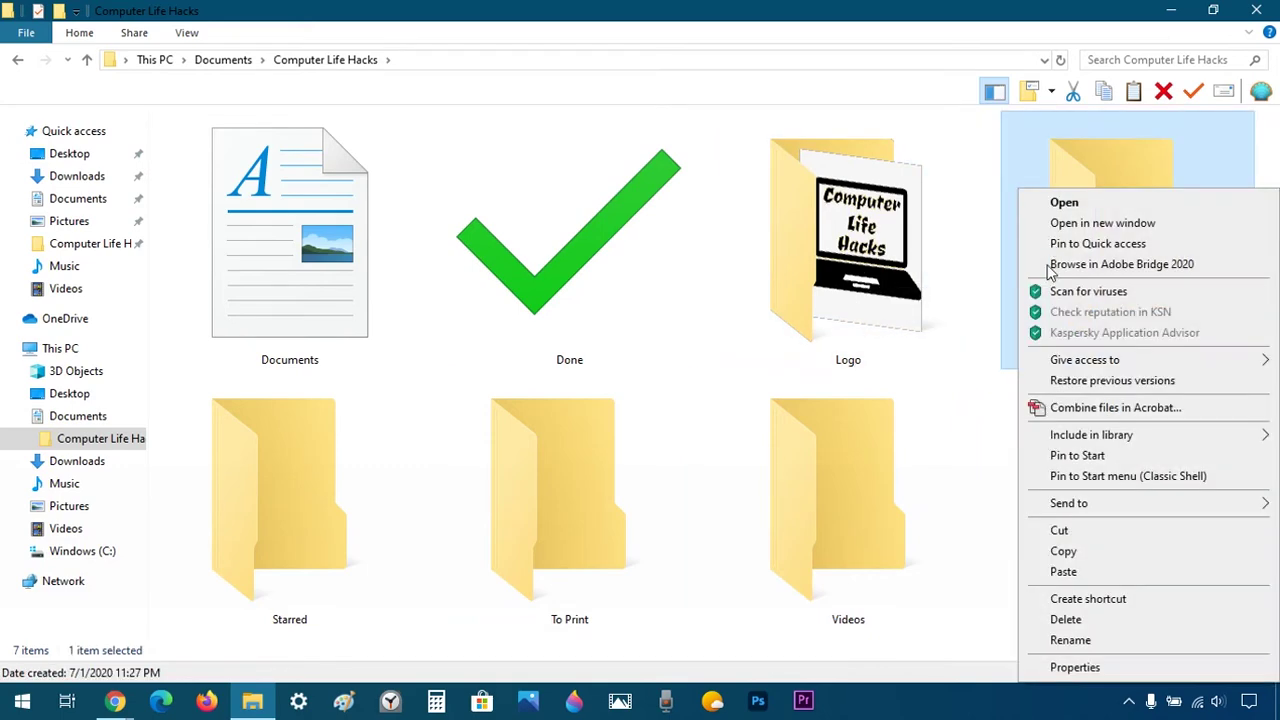
click(1076, 672)
click(1196, 266)
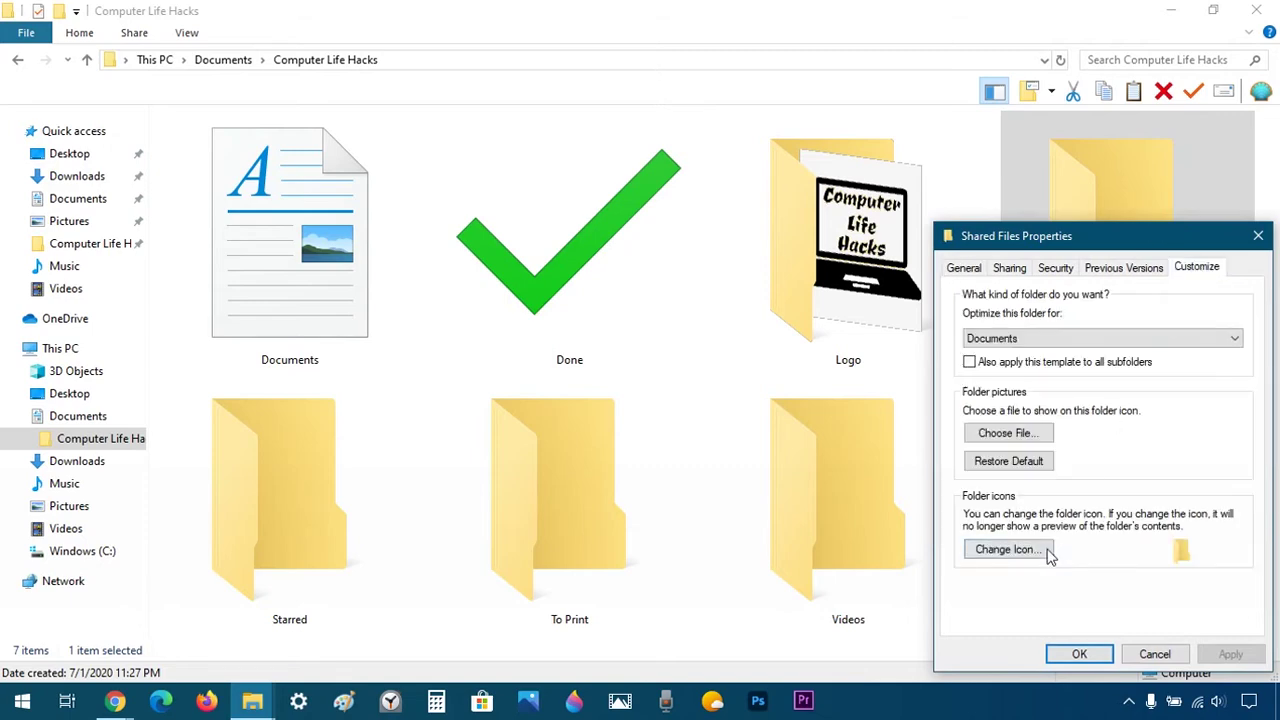
click(1040, 549)
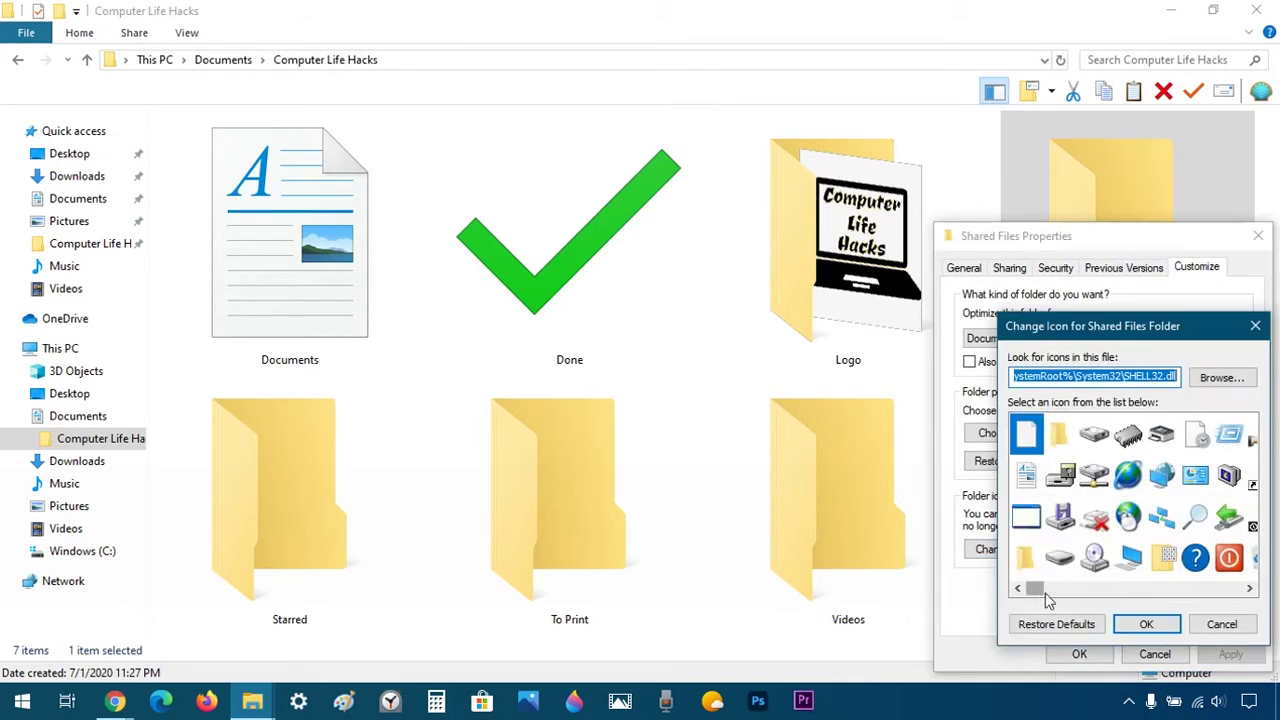
drag(1034, 596, 1140, 598)
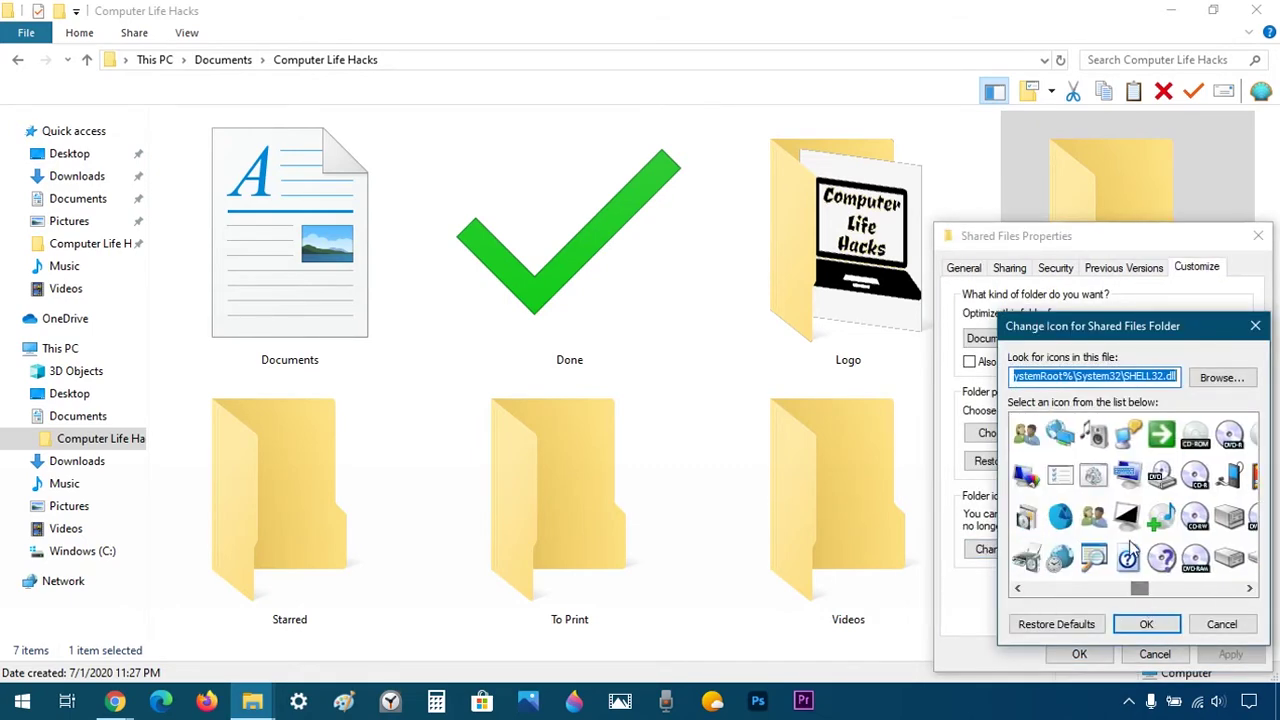
click(1094, 518)
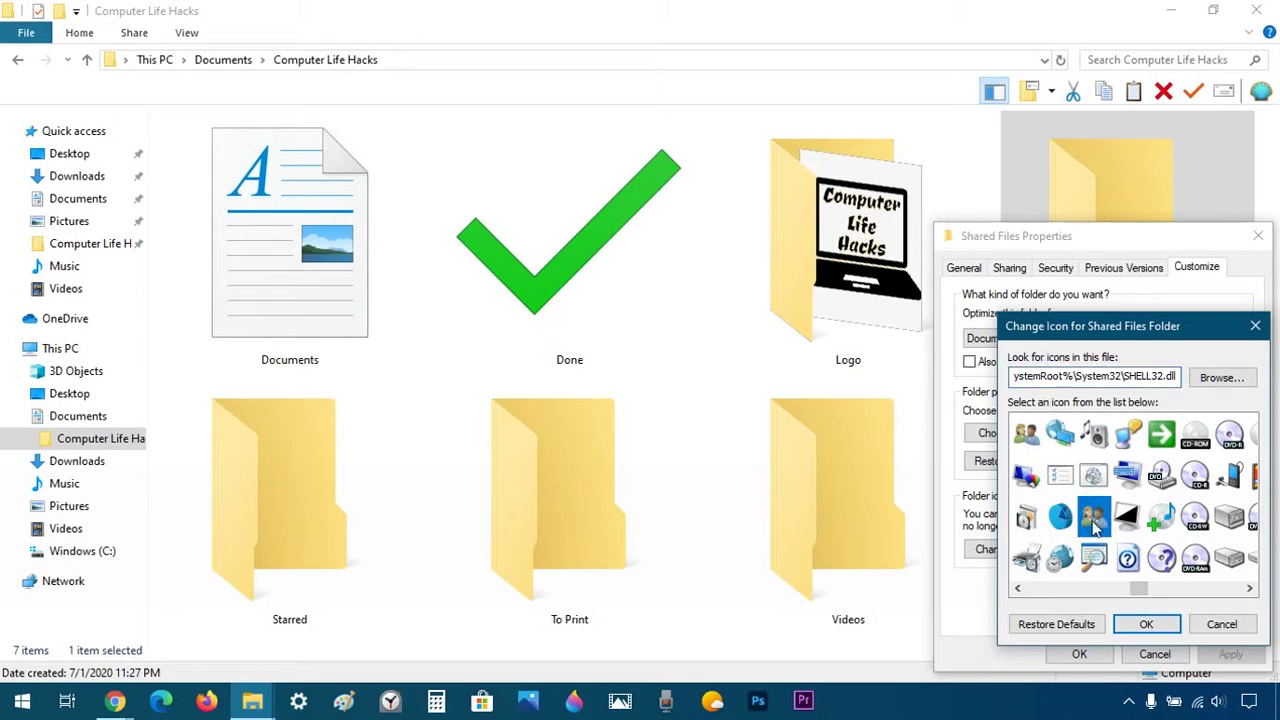
click(1146, 625)
click(1080, 654)
click(281, 490)
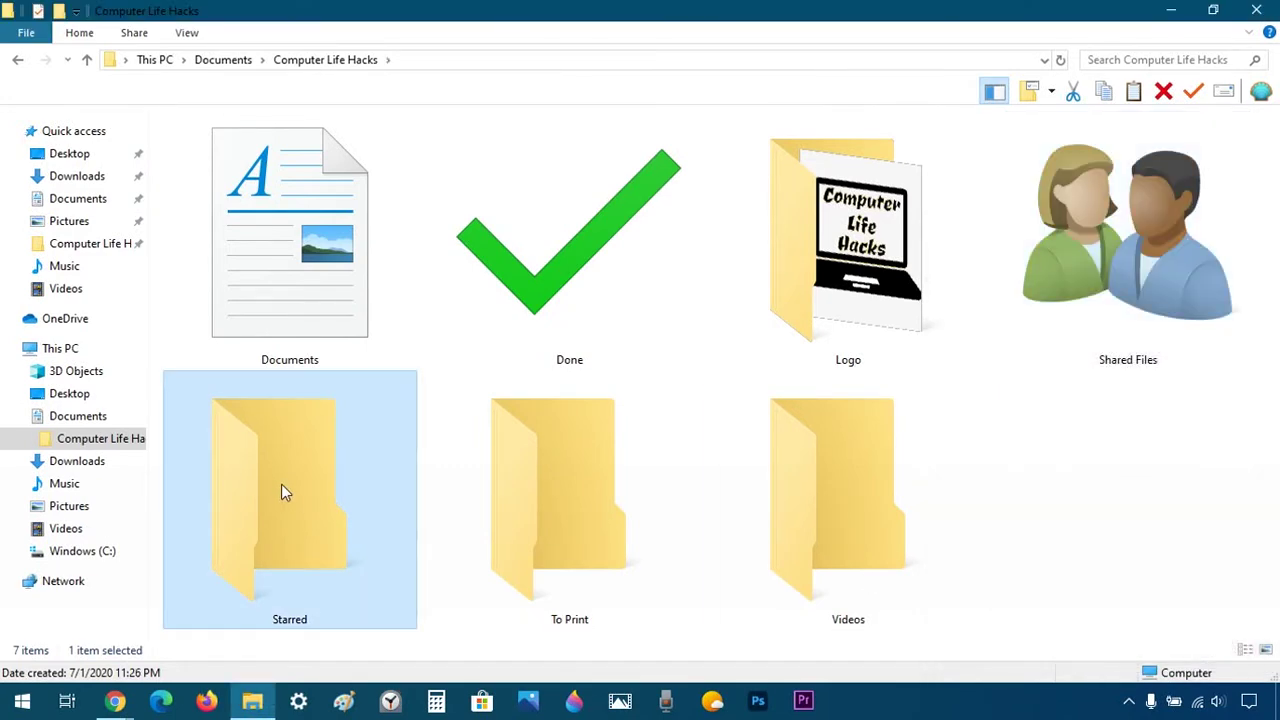
- Set the Starred folder's icon to the blue star and apply it
right_click(281, 484)
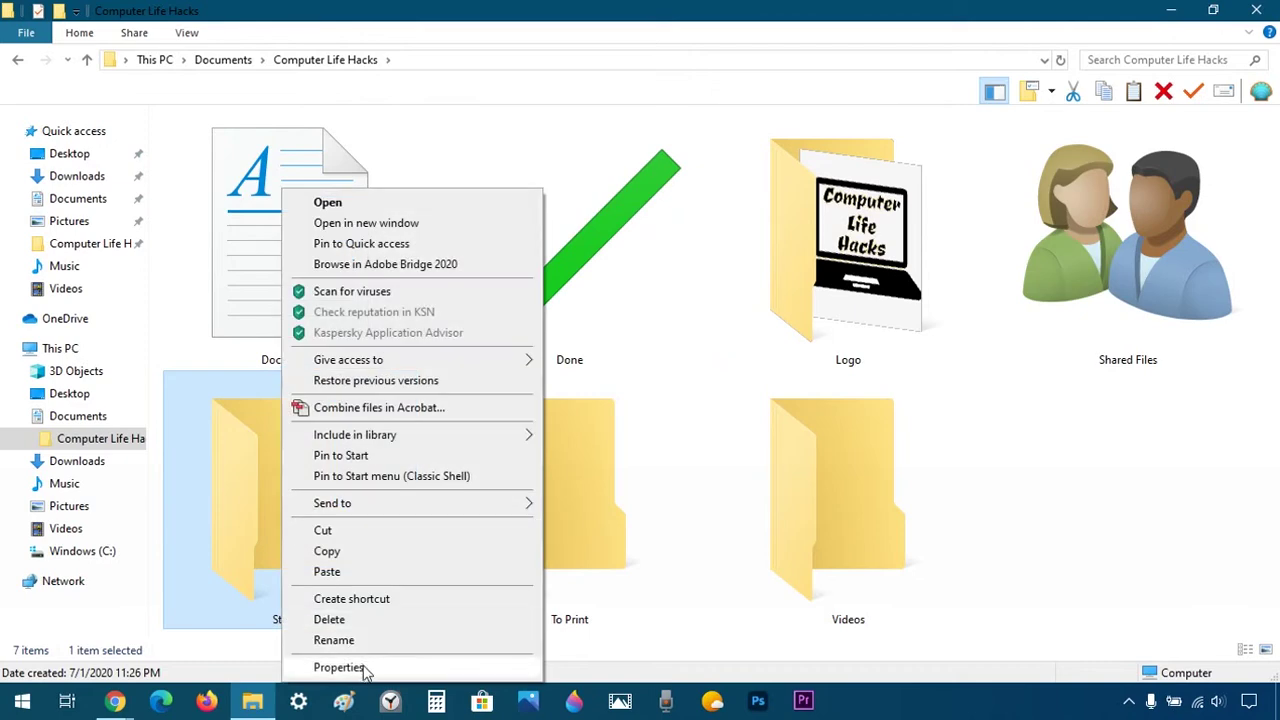
click(340, 667)
click(549, 272)
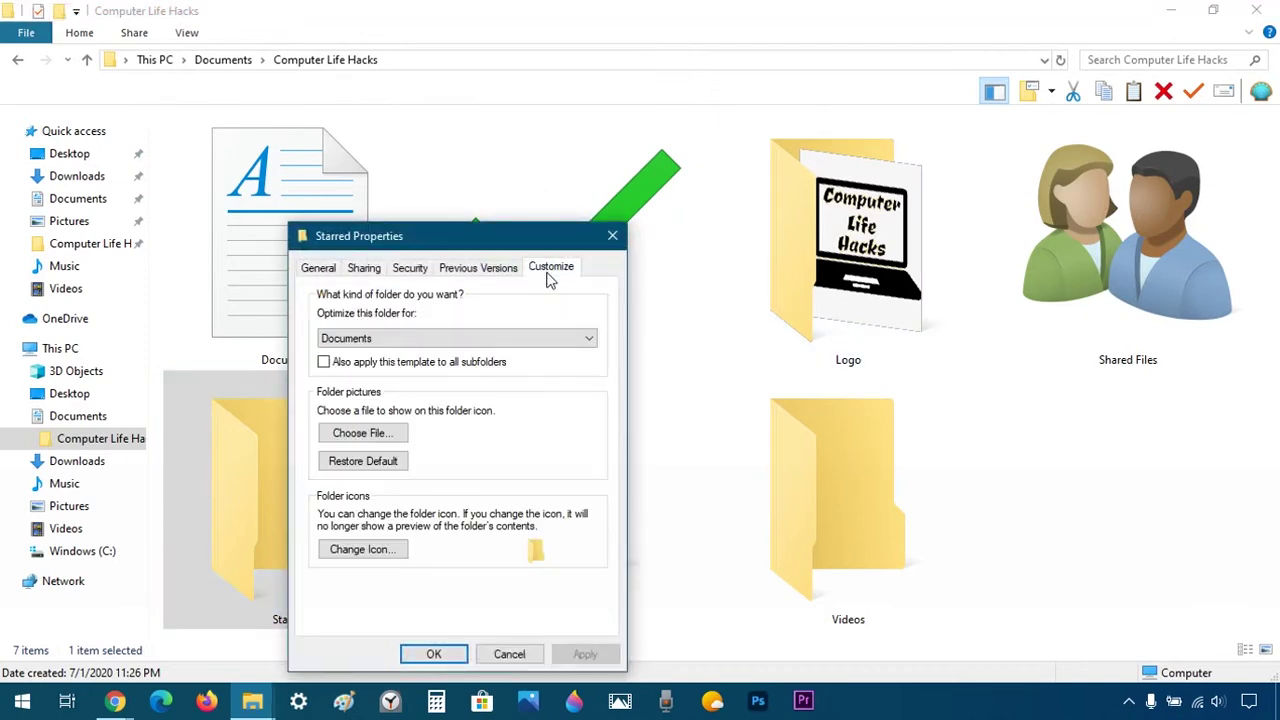
click(365, 549)
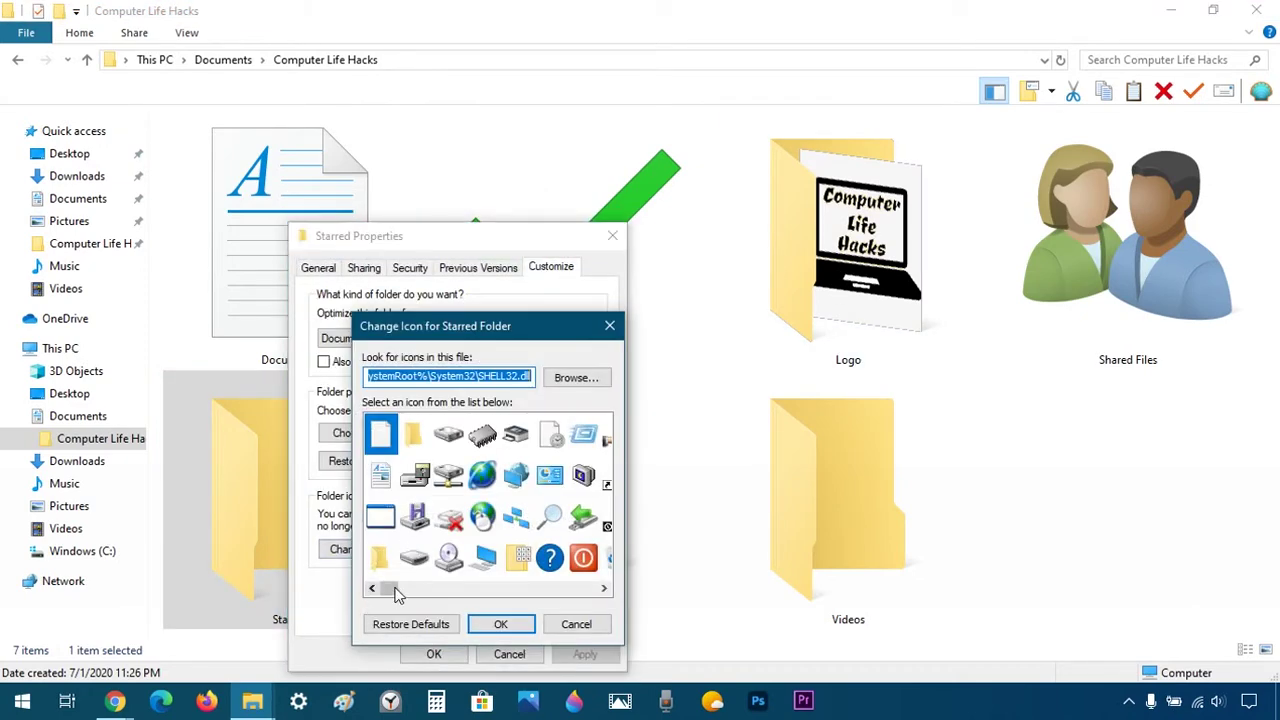
drag(395, 594, 608, 588)
click(515, 435)
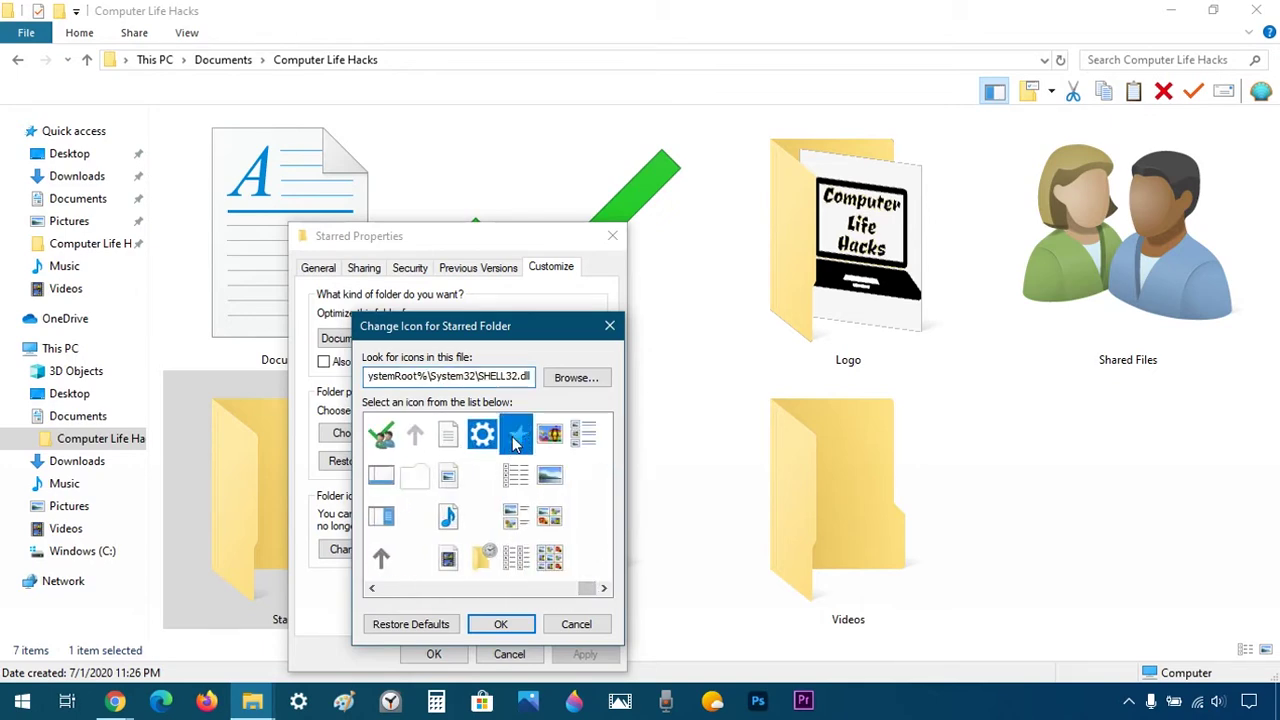
click(500, 624)
click(433, 654)
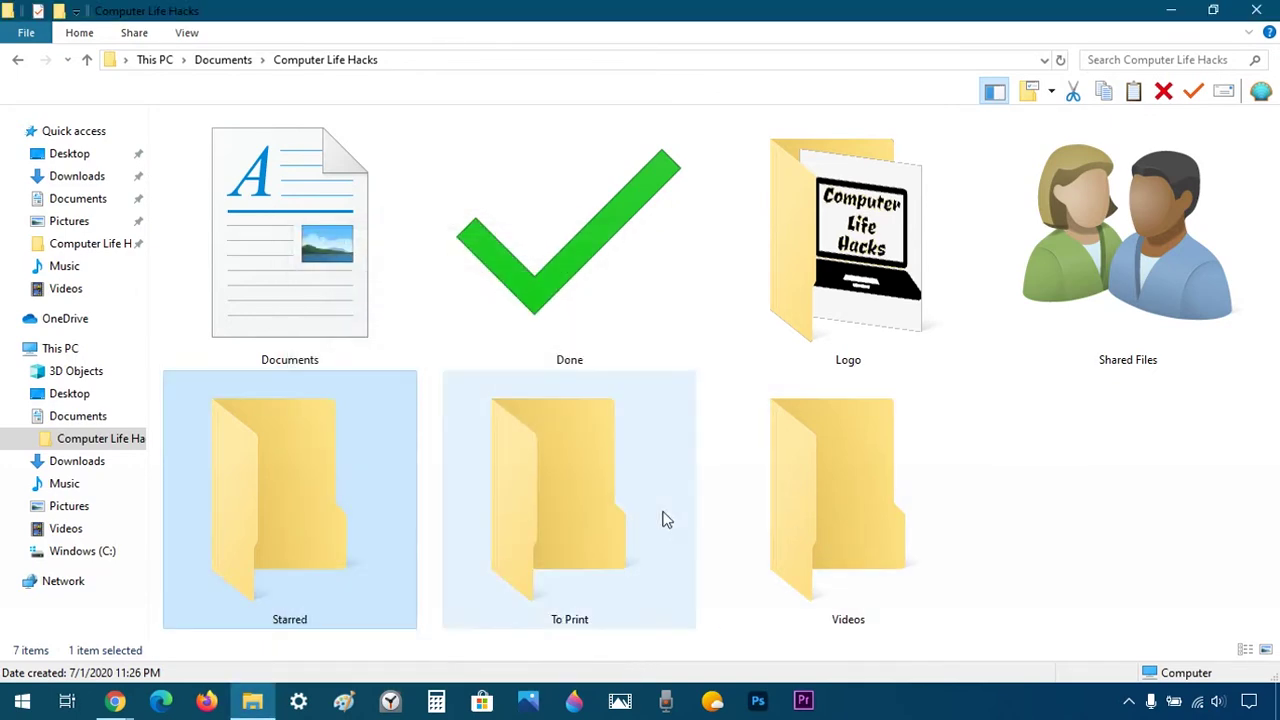
click(587, 488)
- Give the To Print folder the printer icon and apply it
right_click(582, 480)
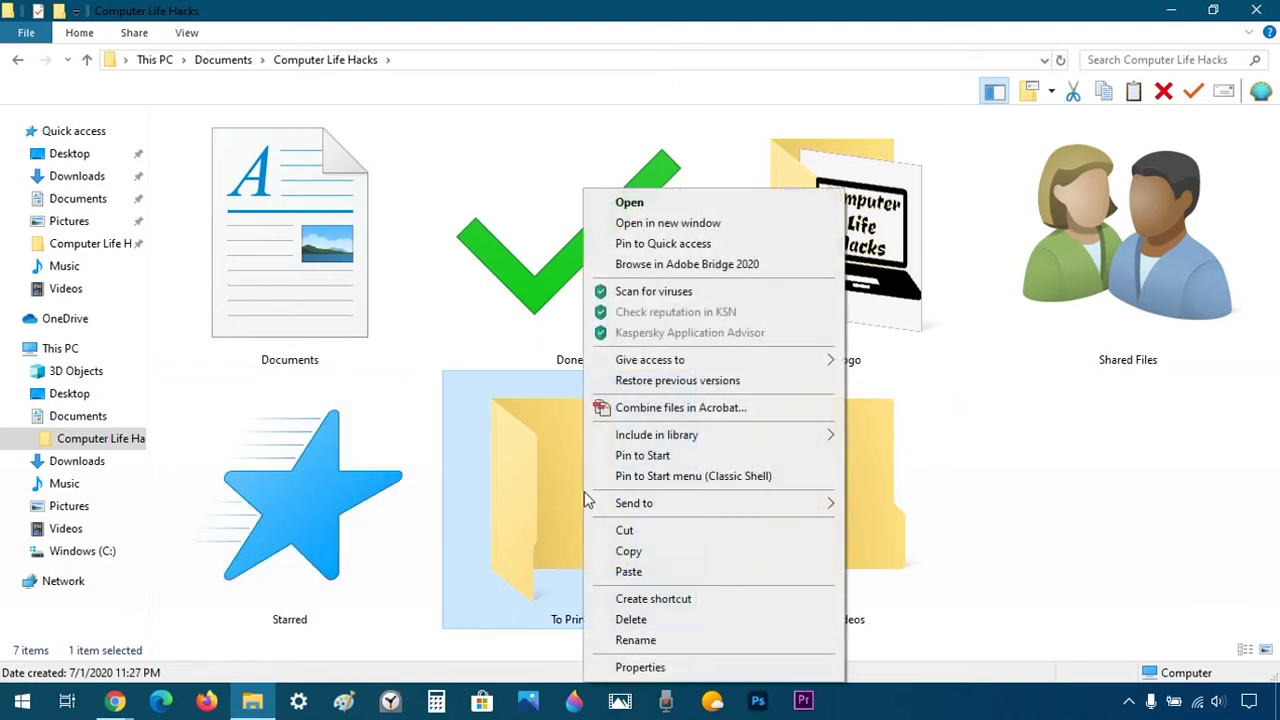
click(622, 666)
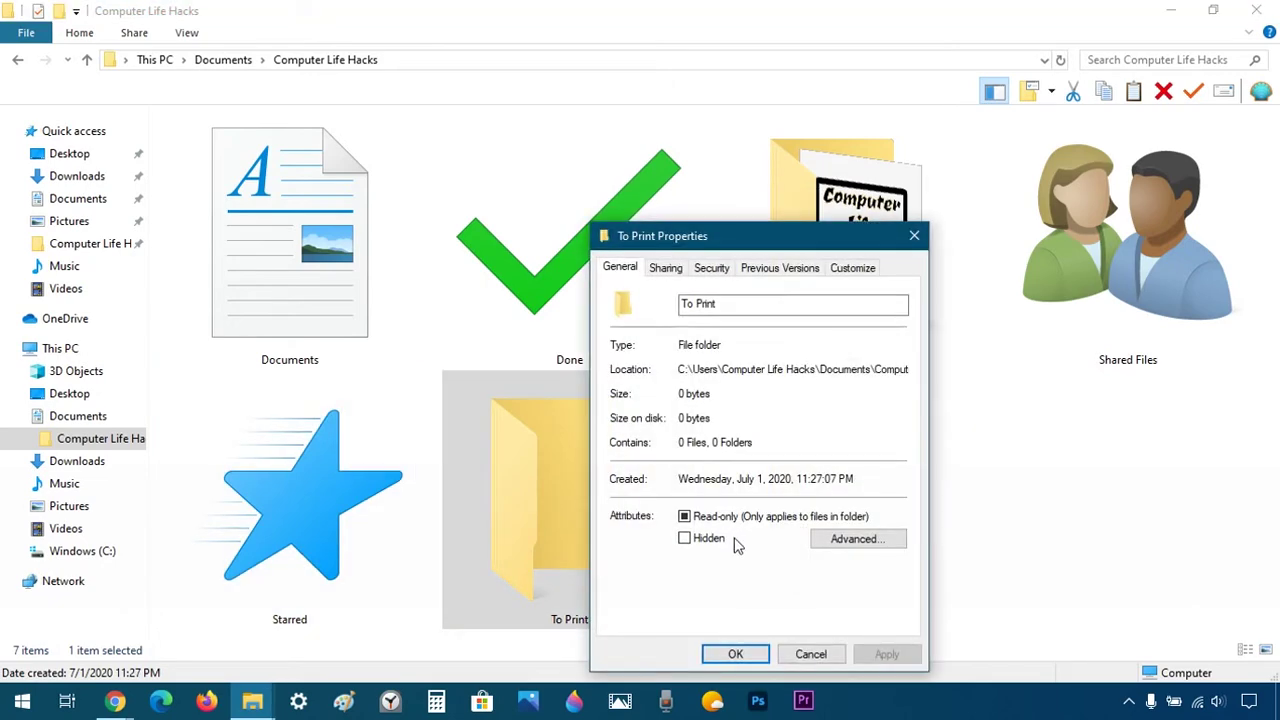
click(853, 267)
click(662, 550)
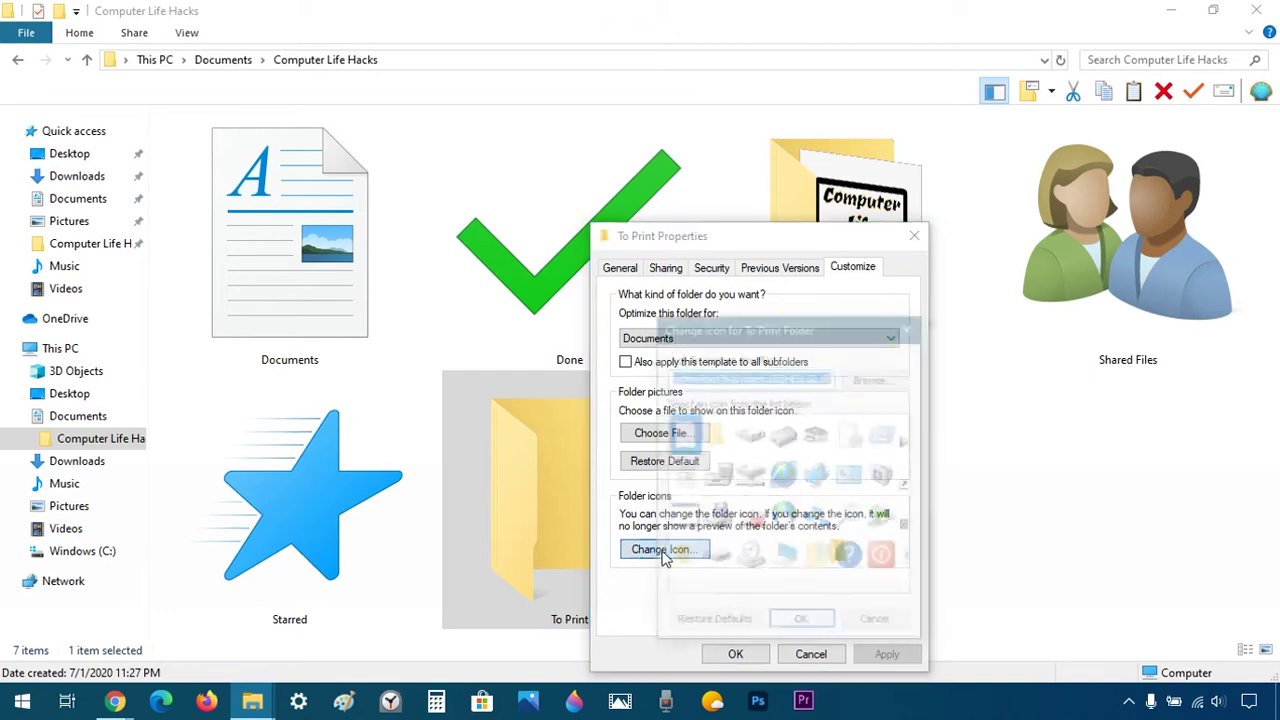
click(814, 433)
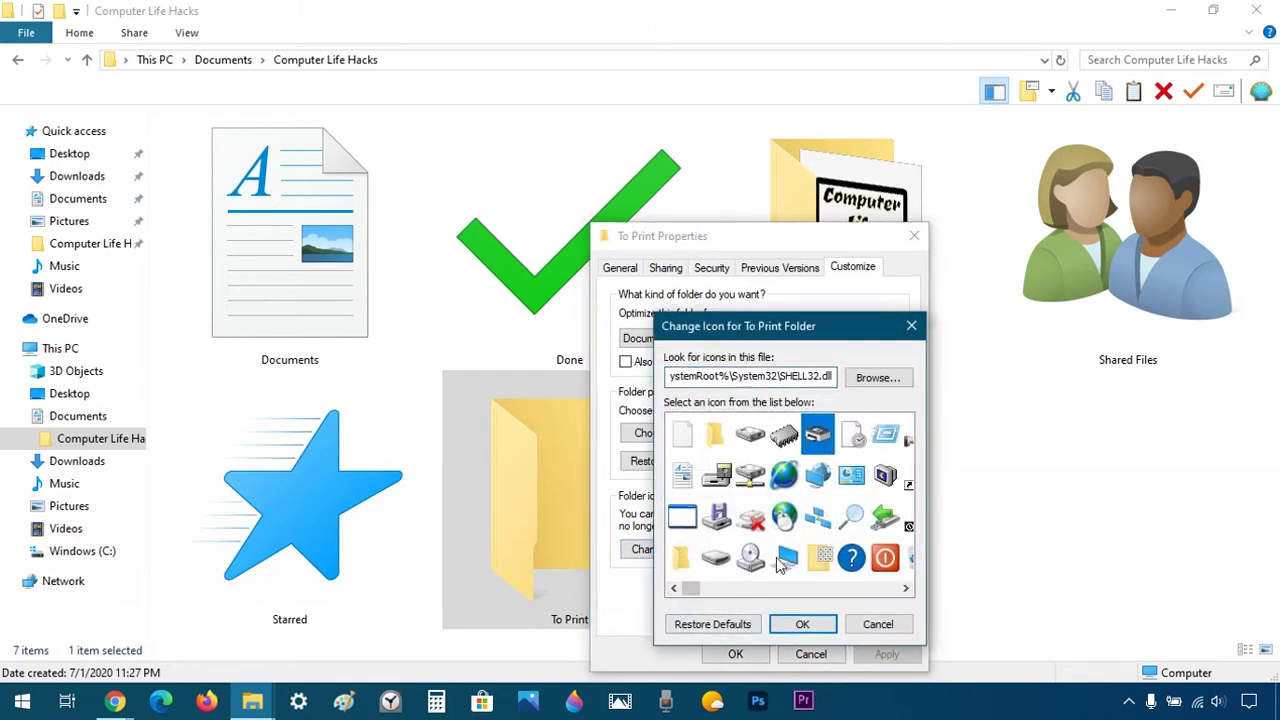
click(802, 624)
click(736, 654)
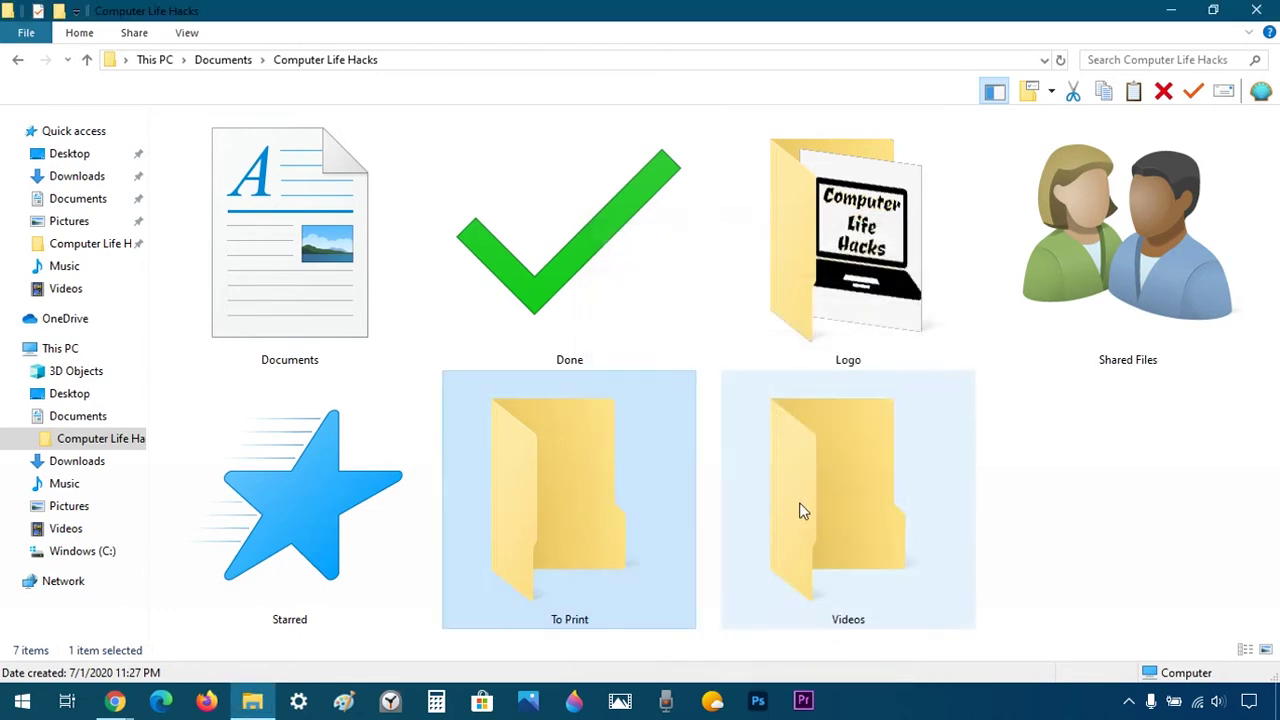
click(800, 511)
right_click(800, 501)
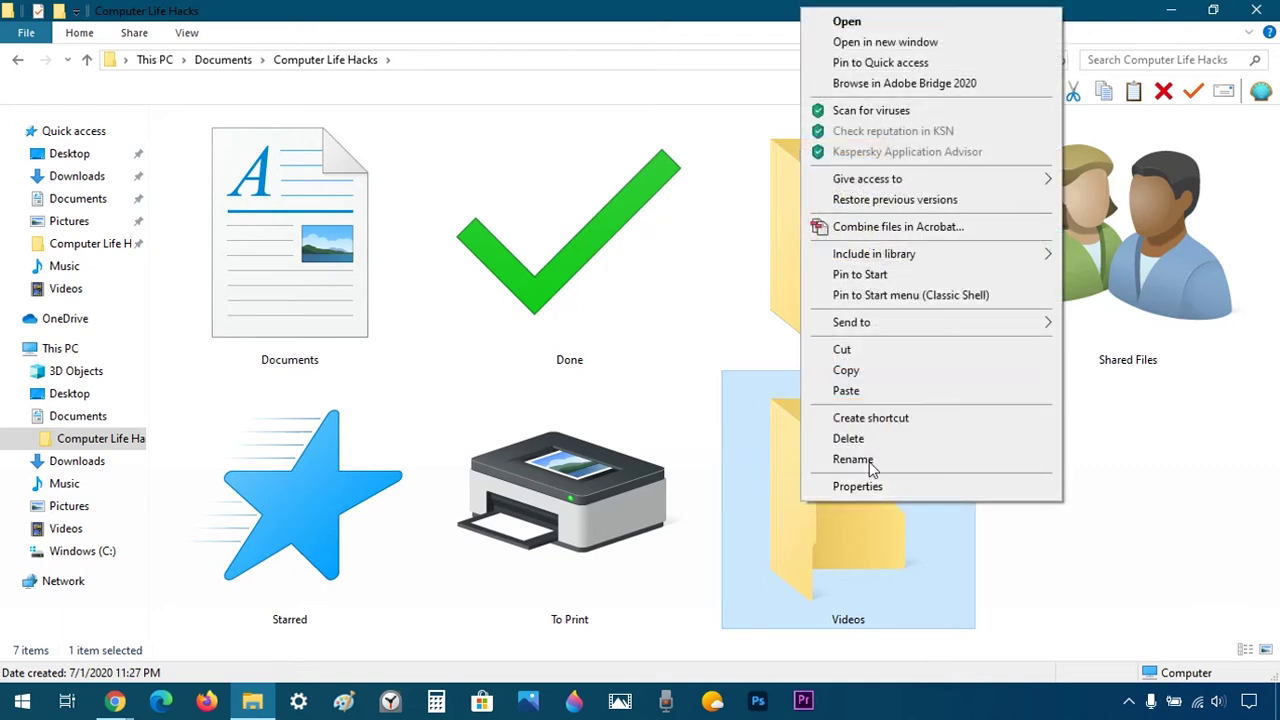
- Change the Videos folder's icon to the film-strip icon and apply it
click(878, 491)
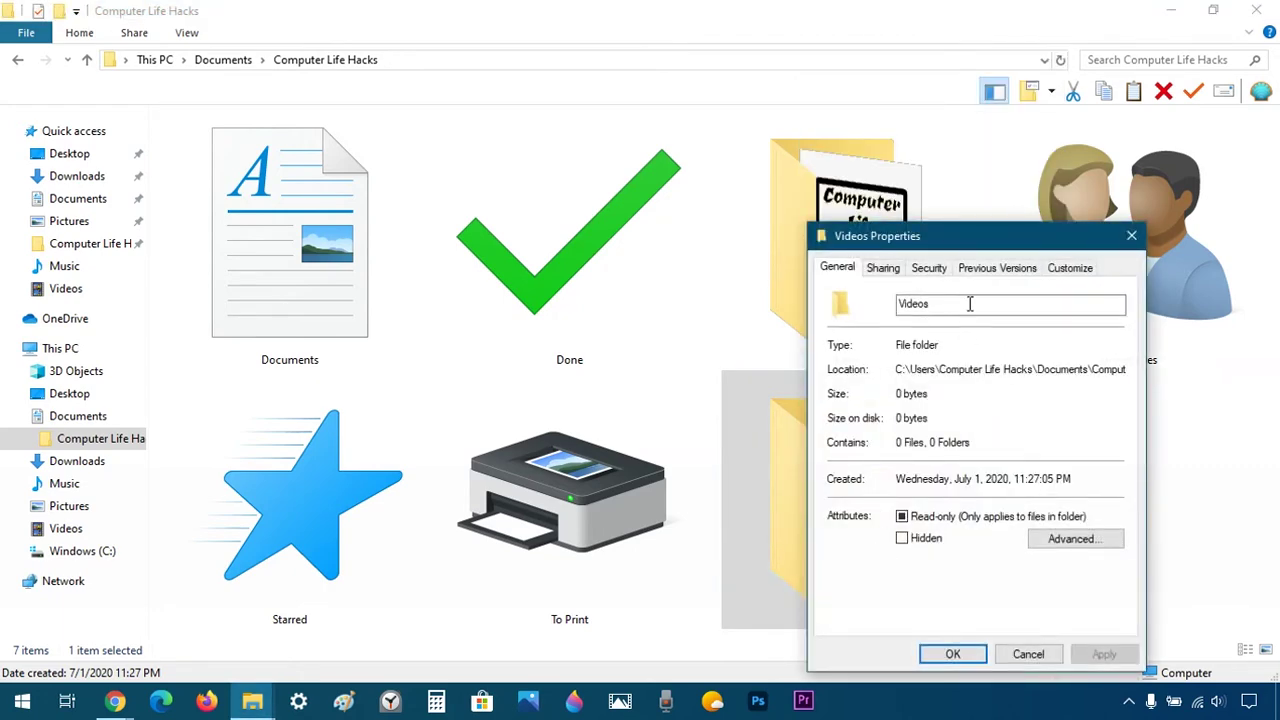
click(1070, 268)
click(880, 549)
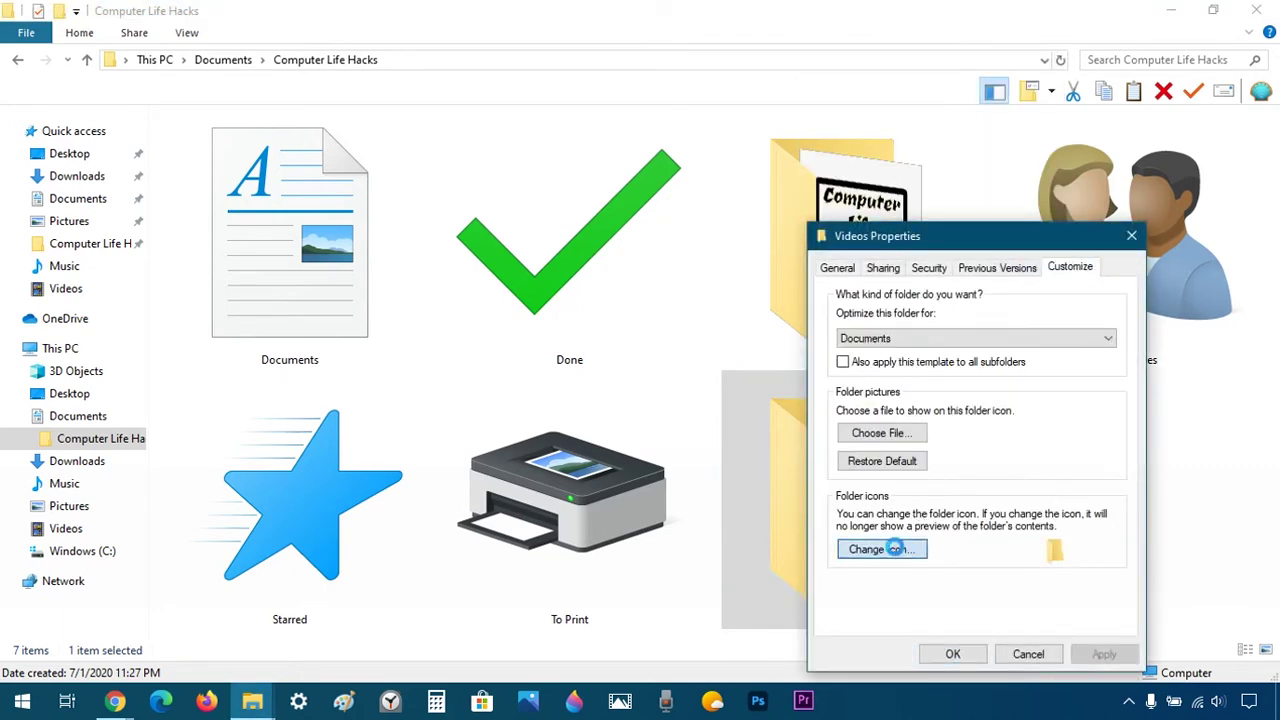
scroll(1010, 510, down, 3)
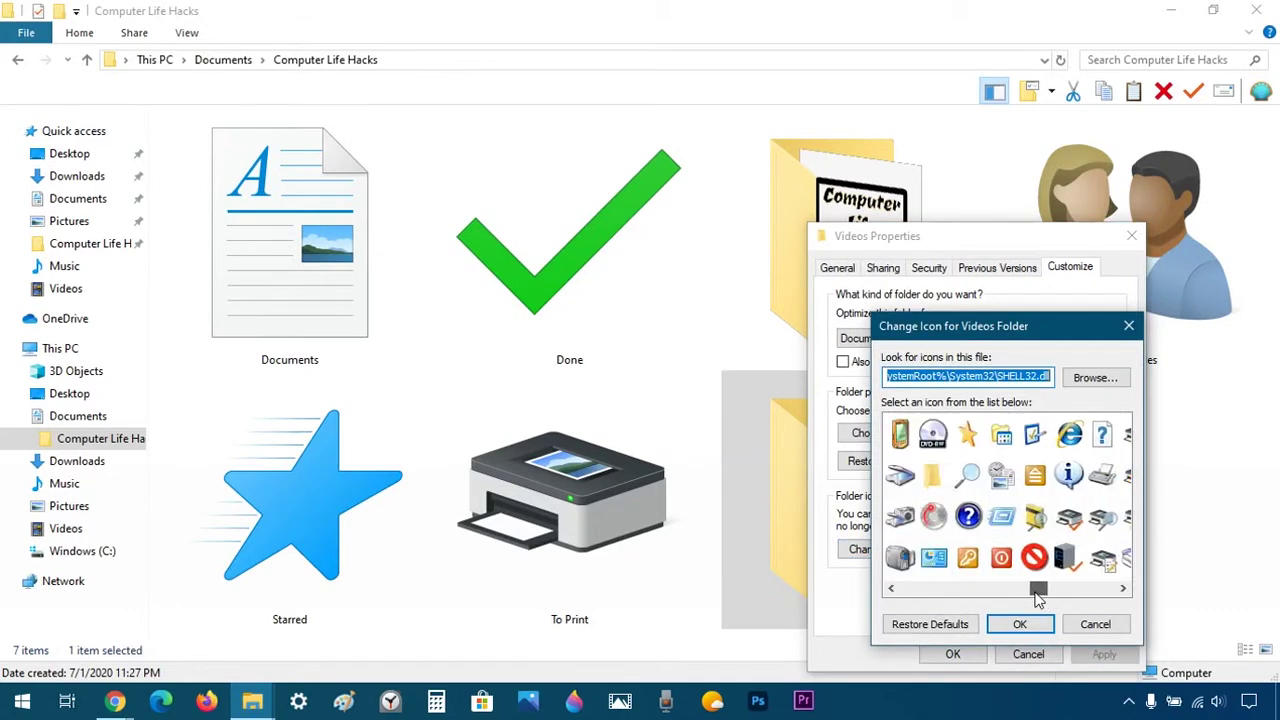
click(1002, 434)
click(1019, 624)
click(953, 656)
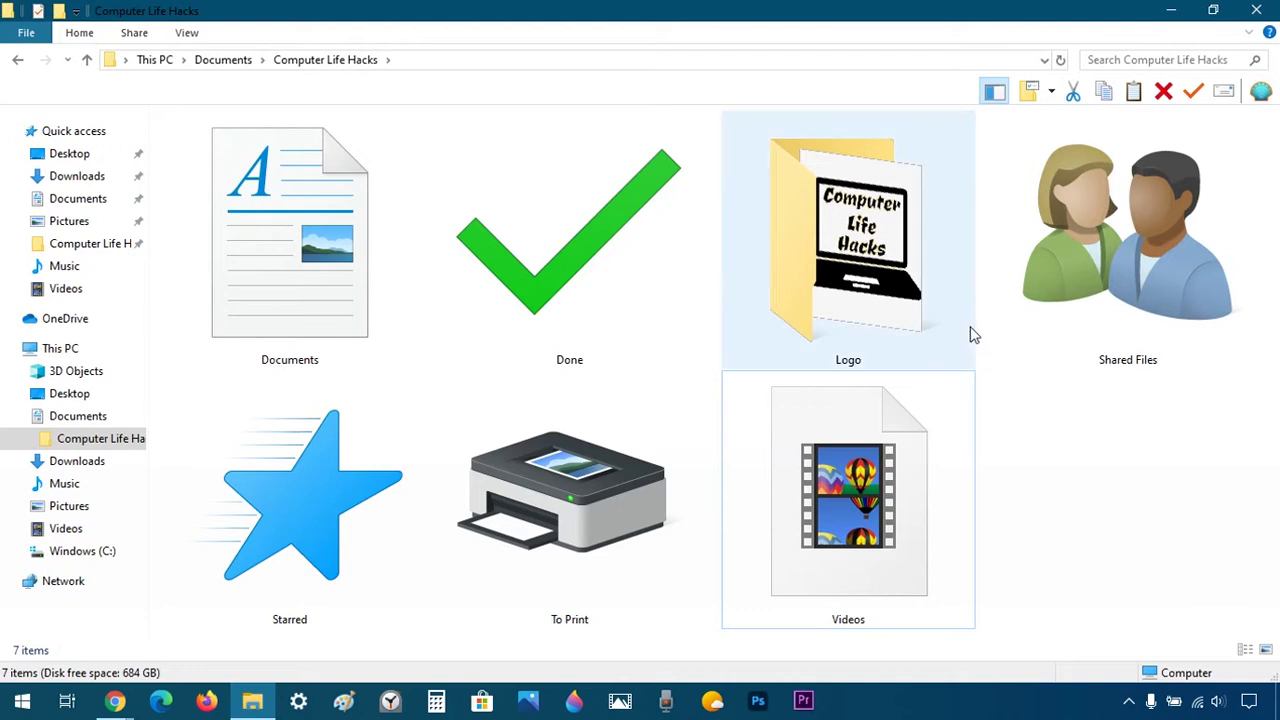
- Look over the Logo folder, then switch to the Chrome window showing Google
click(918, 314)
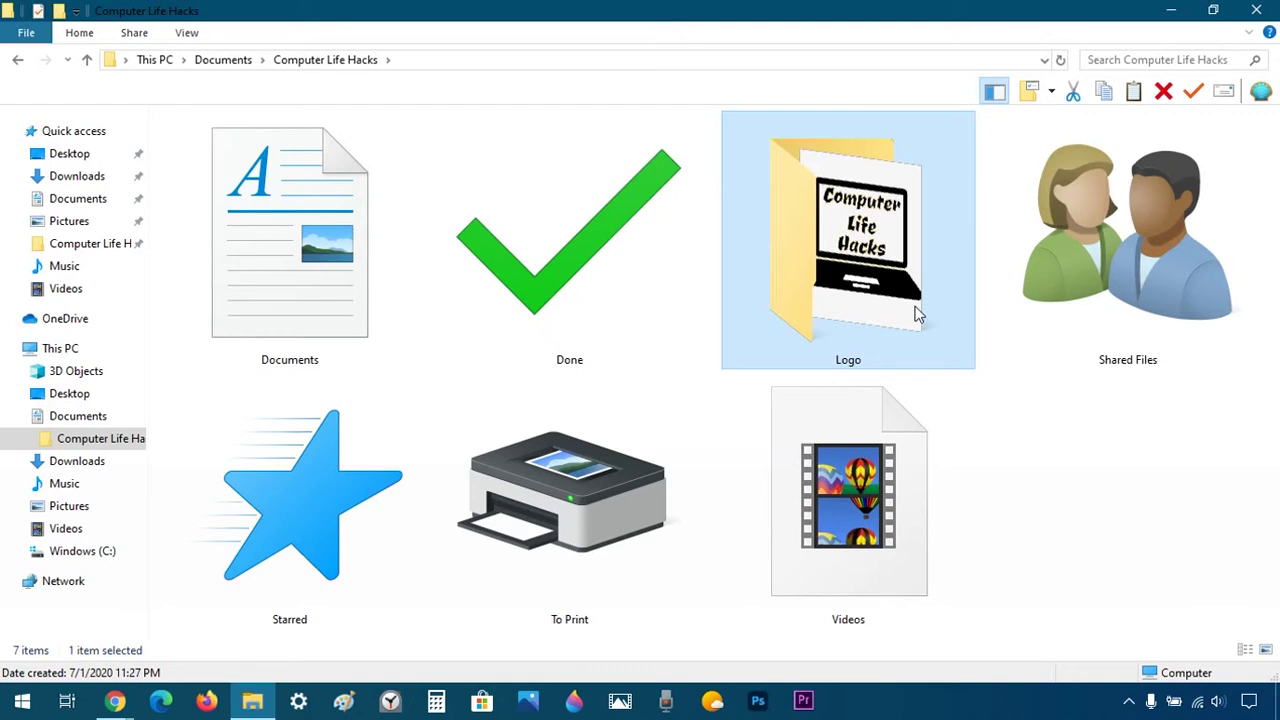
click(1128, 546)
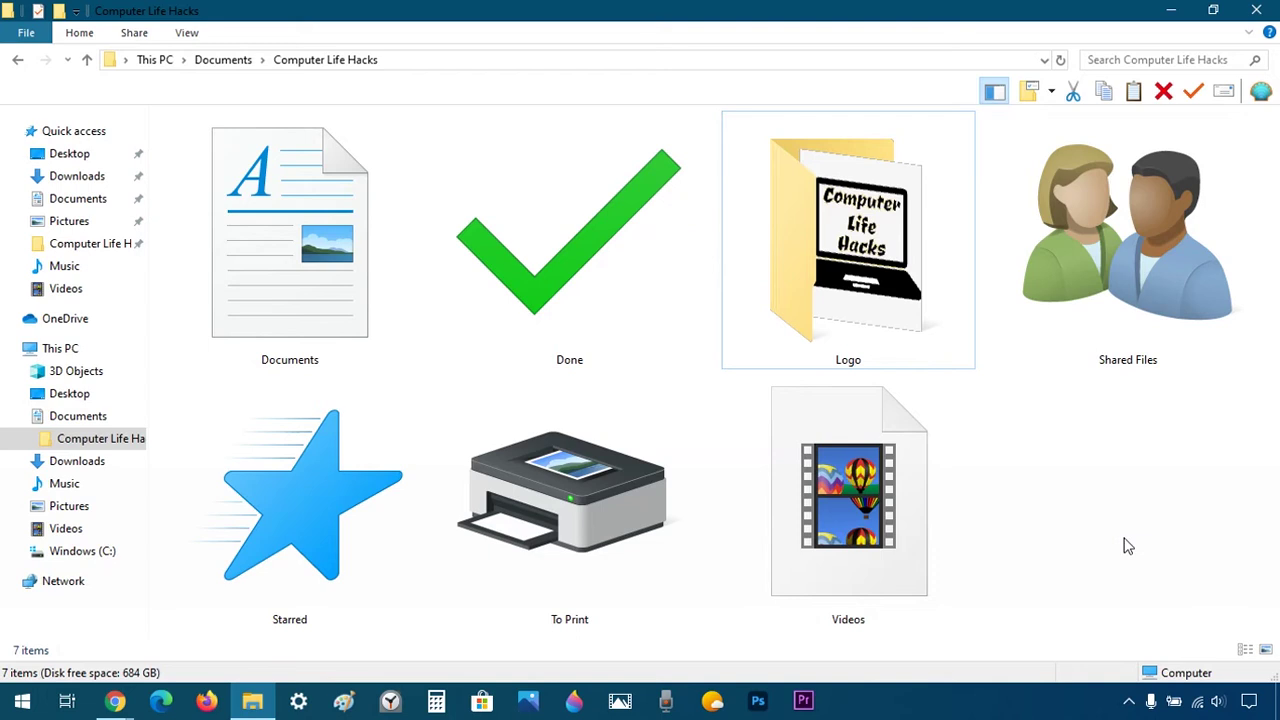
mouse_move(115, 700)
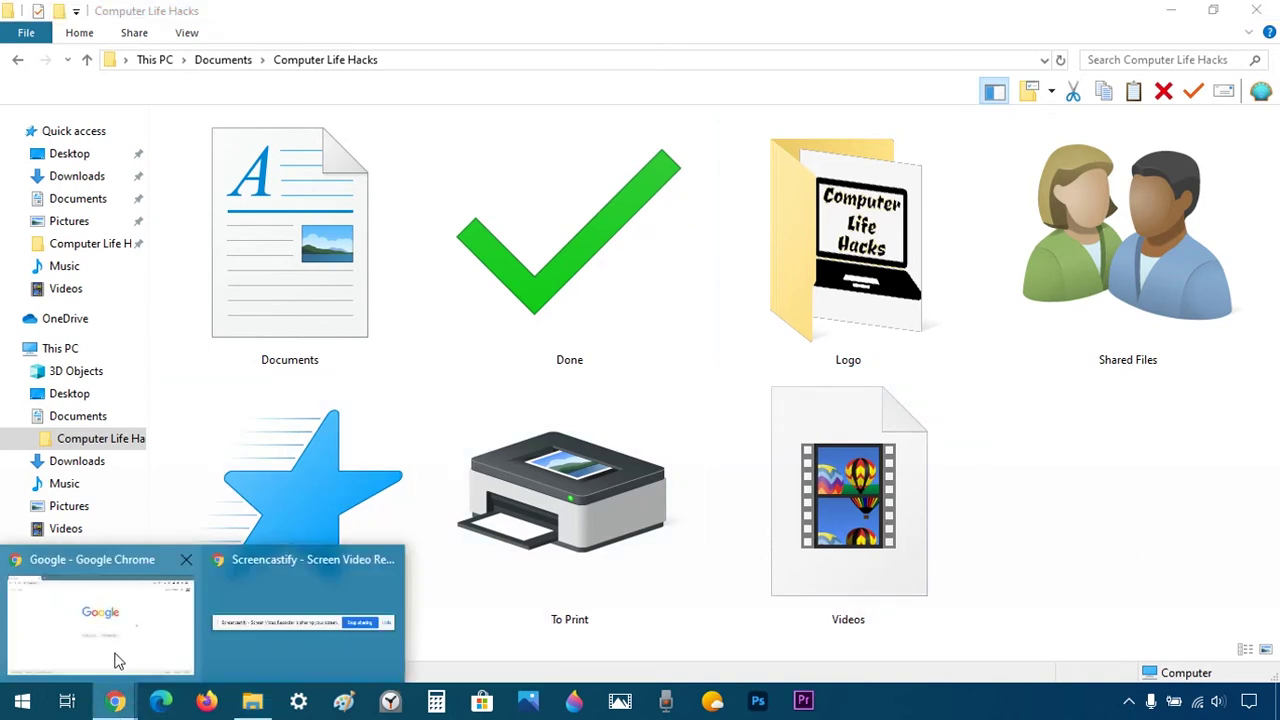
click(120, 657)
- Load convertio.co in Chrome and dismiss the extension install prompt
click(320, 44)
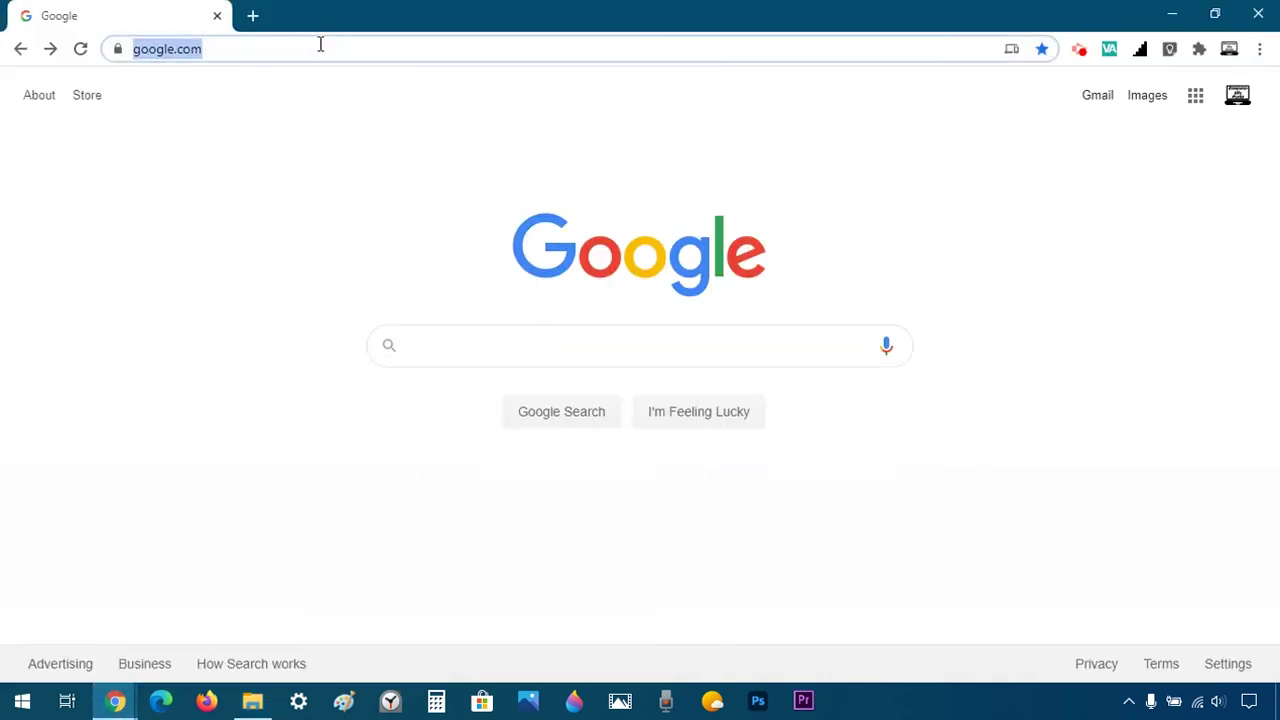
text(convert)
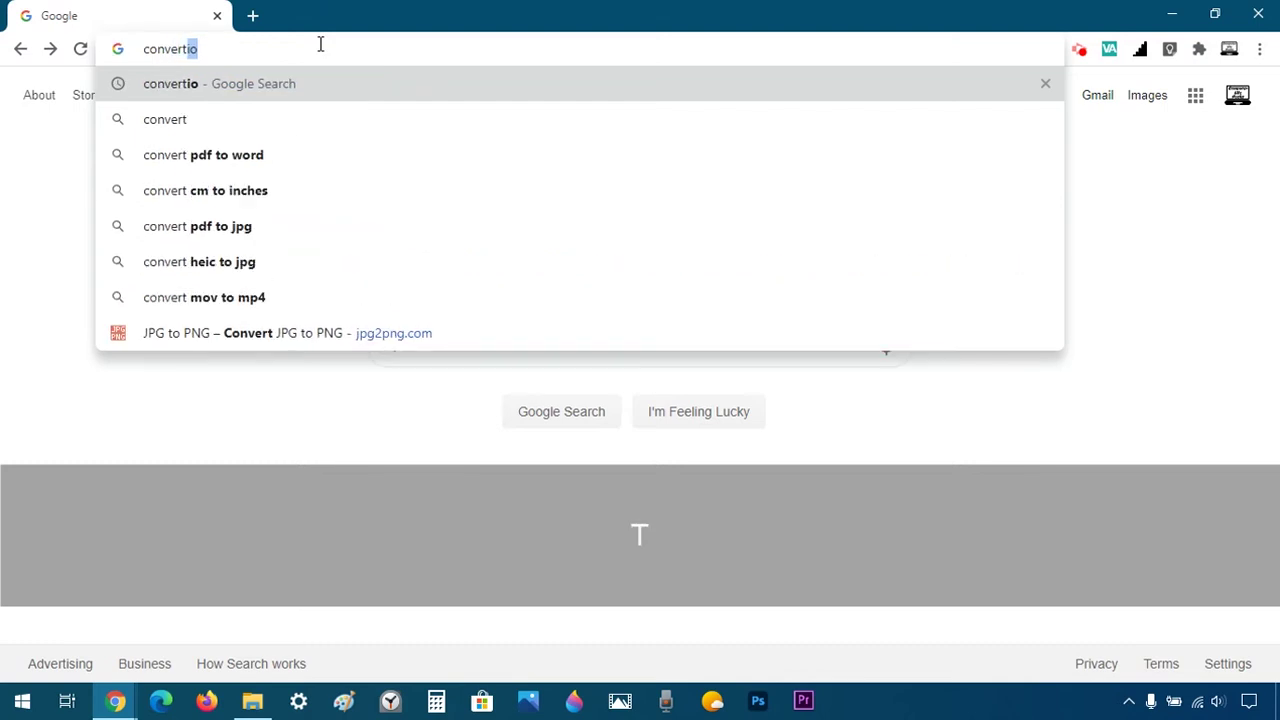
text(io.co)
key(Return)
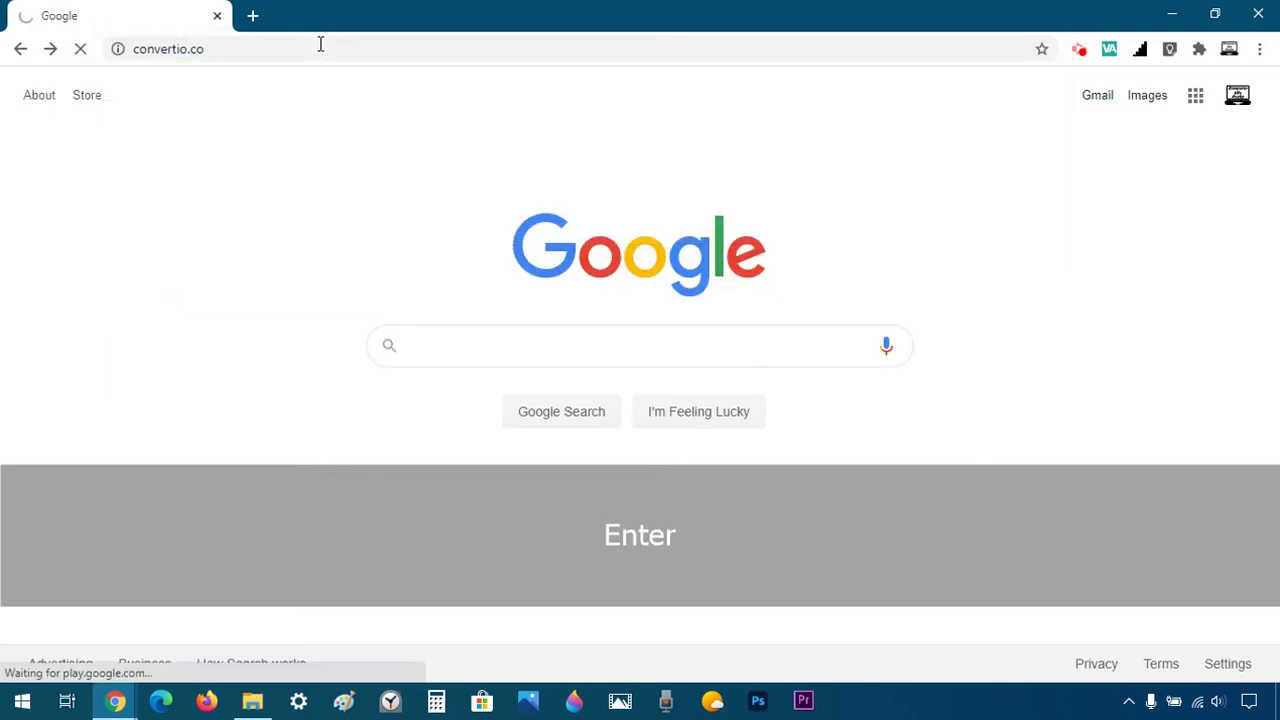
scroll(344, 317, down, 1)
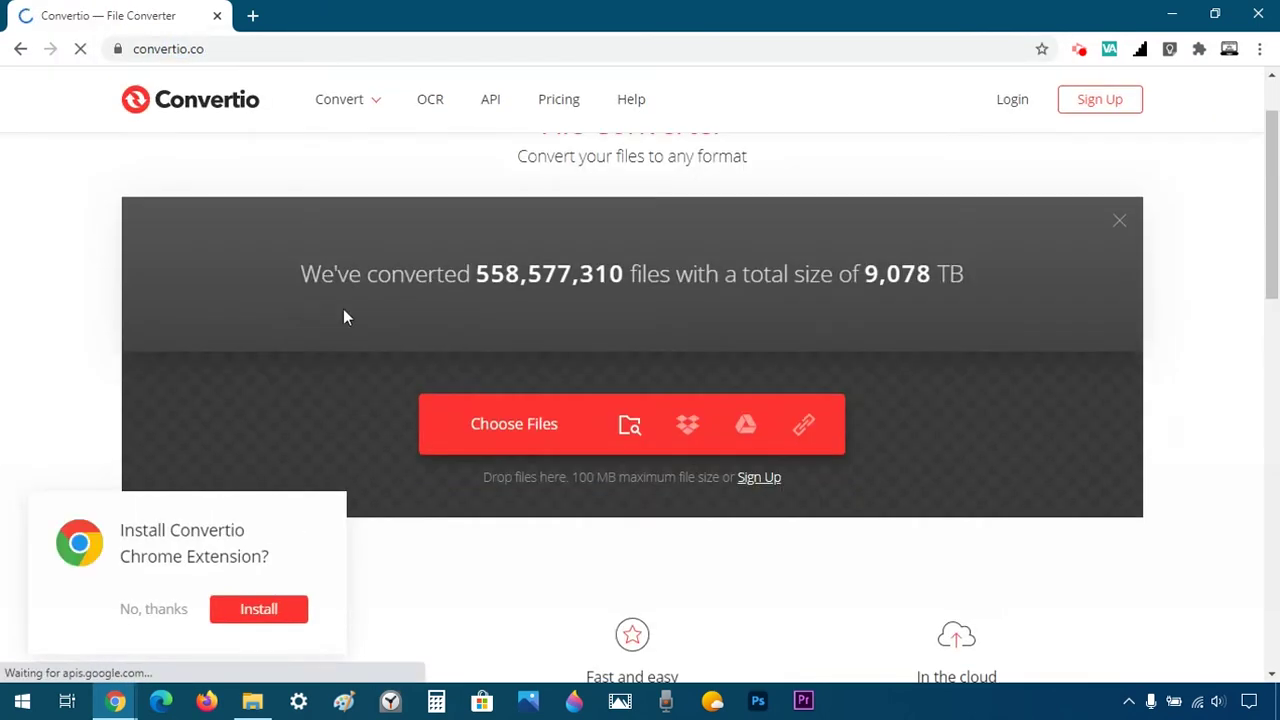
click(130, 610)
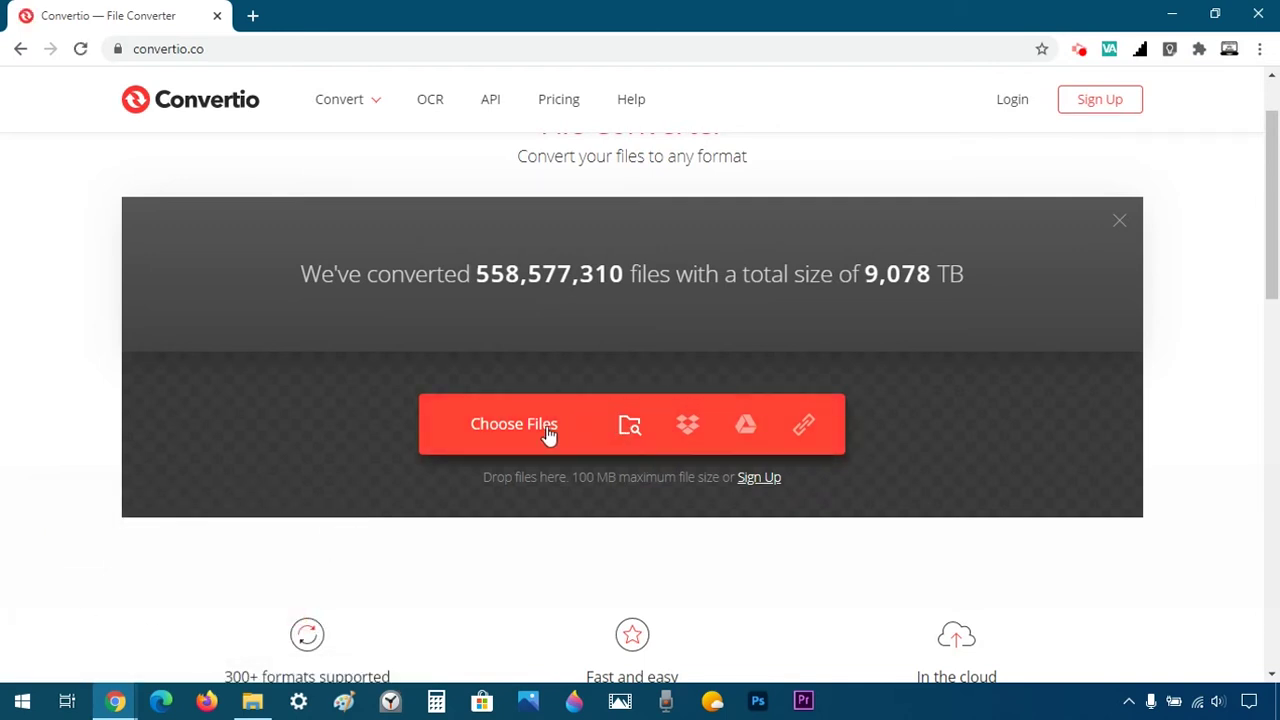
- Open the Logo folder in the Computer Life Hacks File Explorer window
click(262, 706)
click(830, 290)
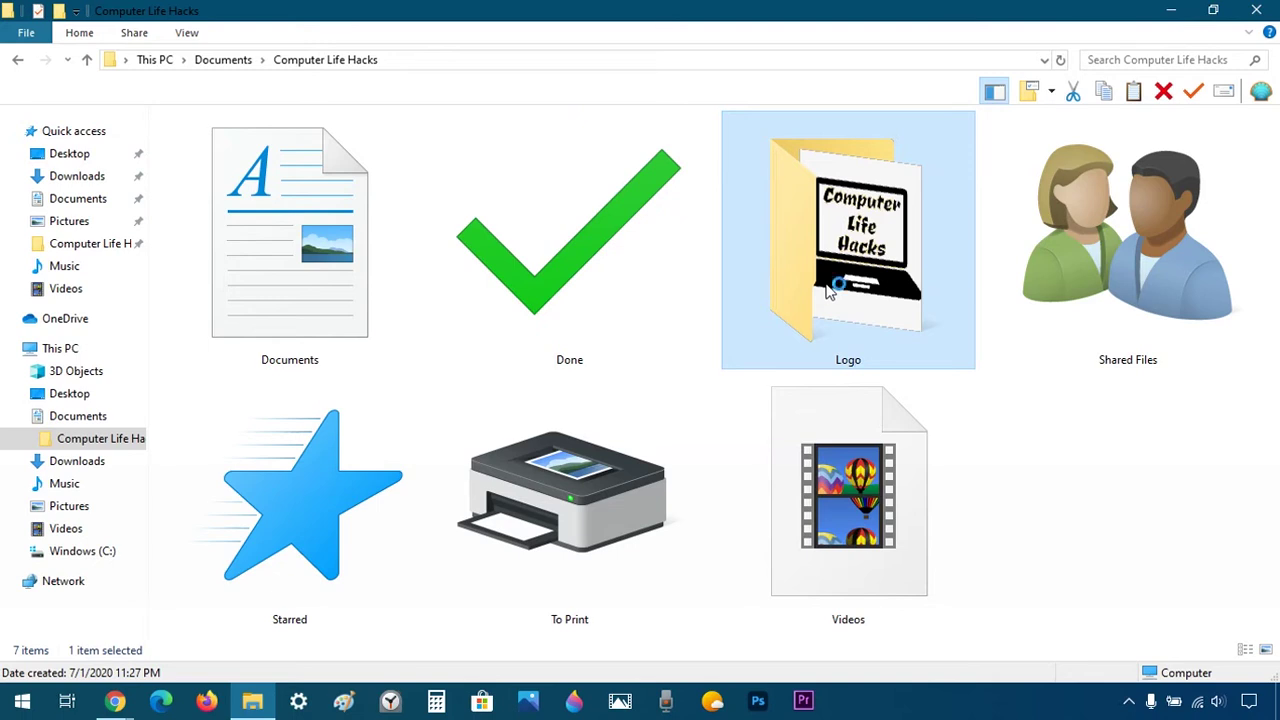
double_click(827, 290)
- Upload logo.png to Convertio, convert it to ICO, and drag the downloaded logo.ico into Logo
drag(200, 144, 670, 374)
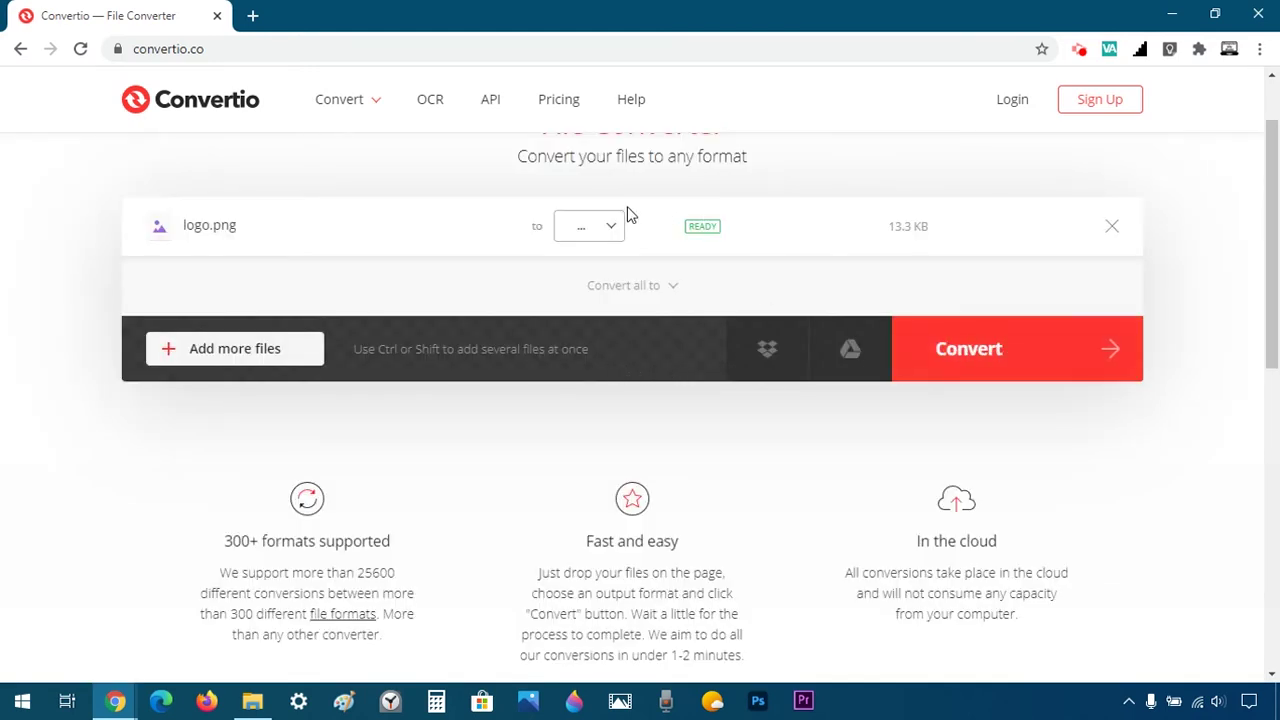
click(586, 224)
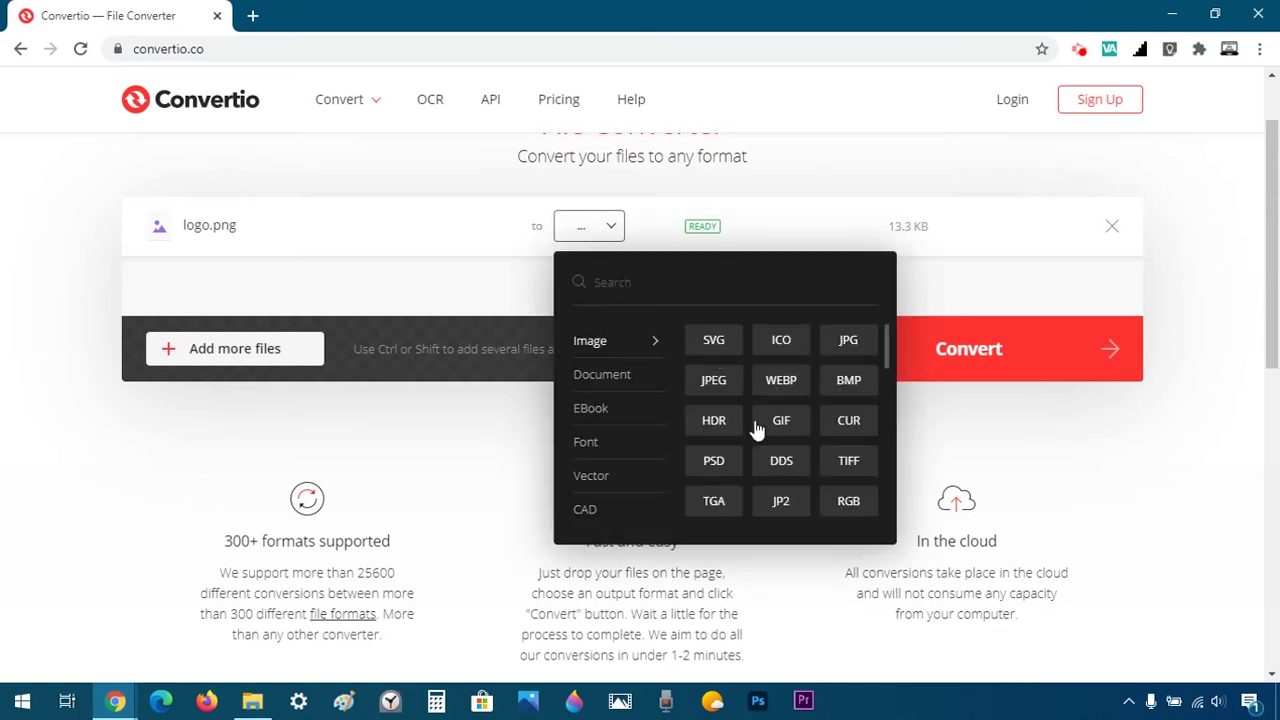
click(782, 339)
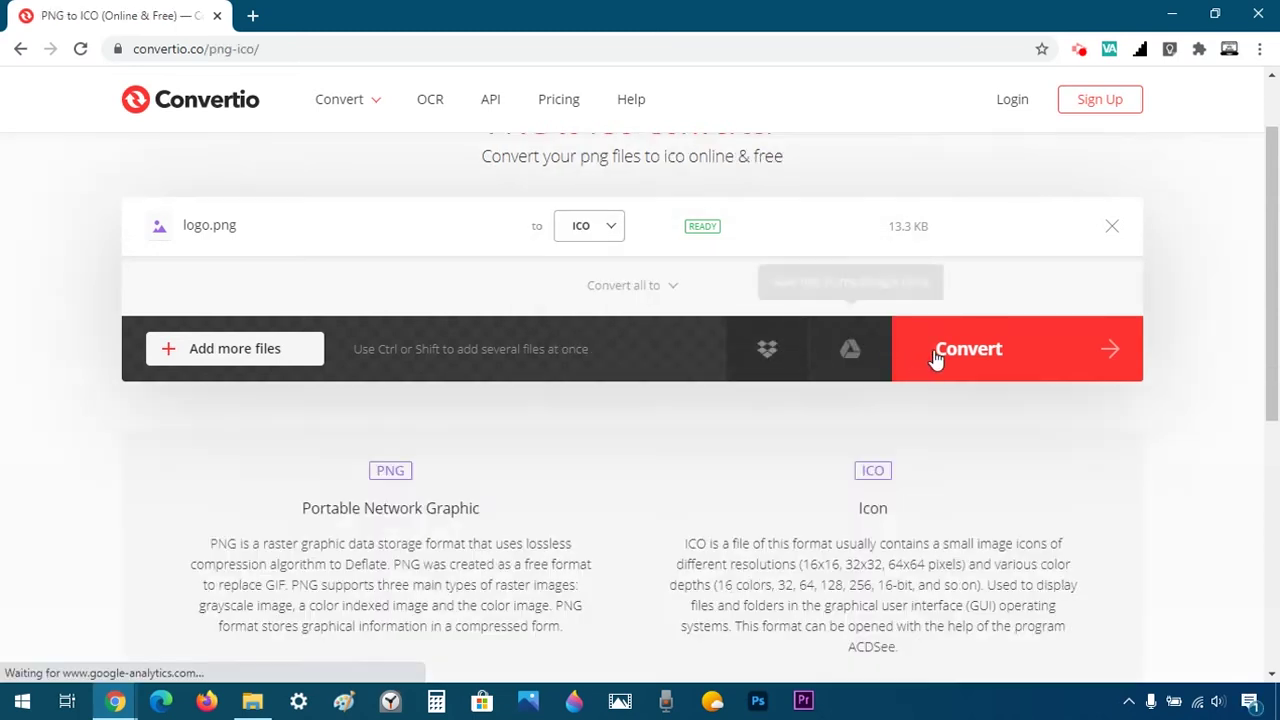
click(935, 358)
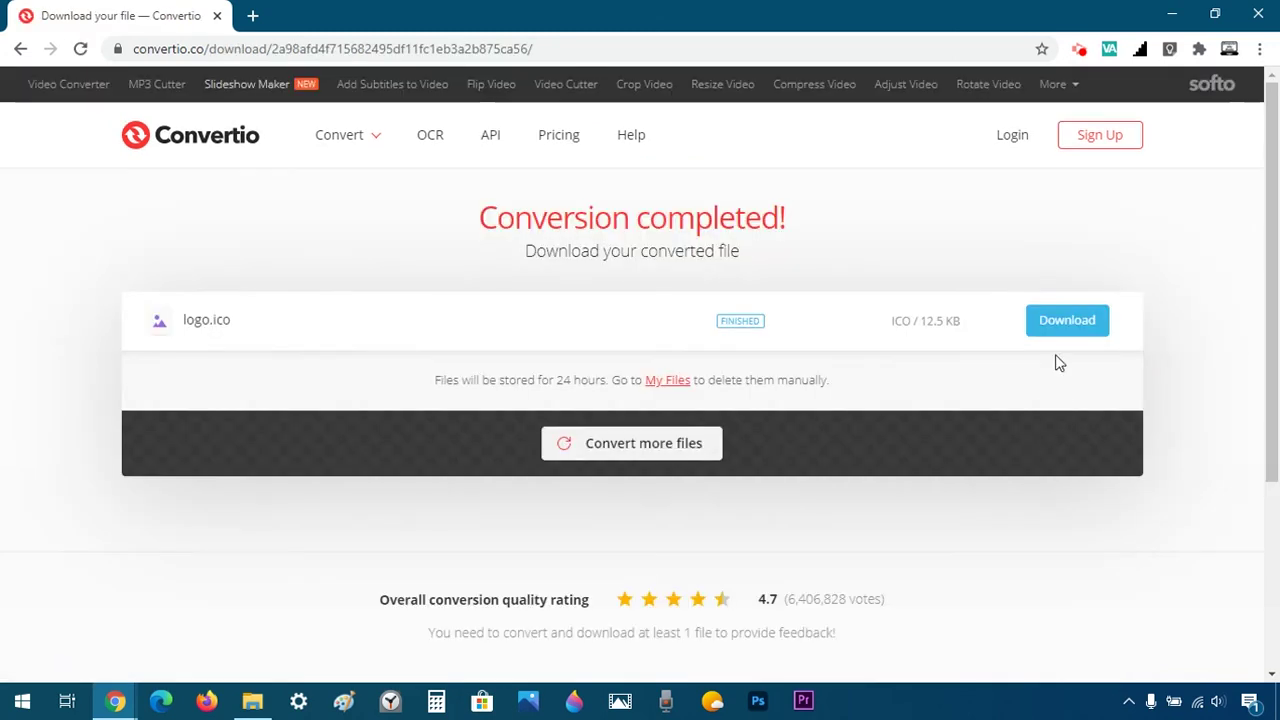
click(1067, 320)
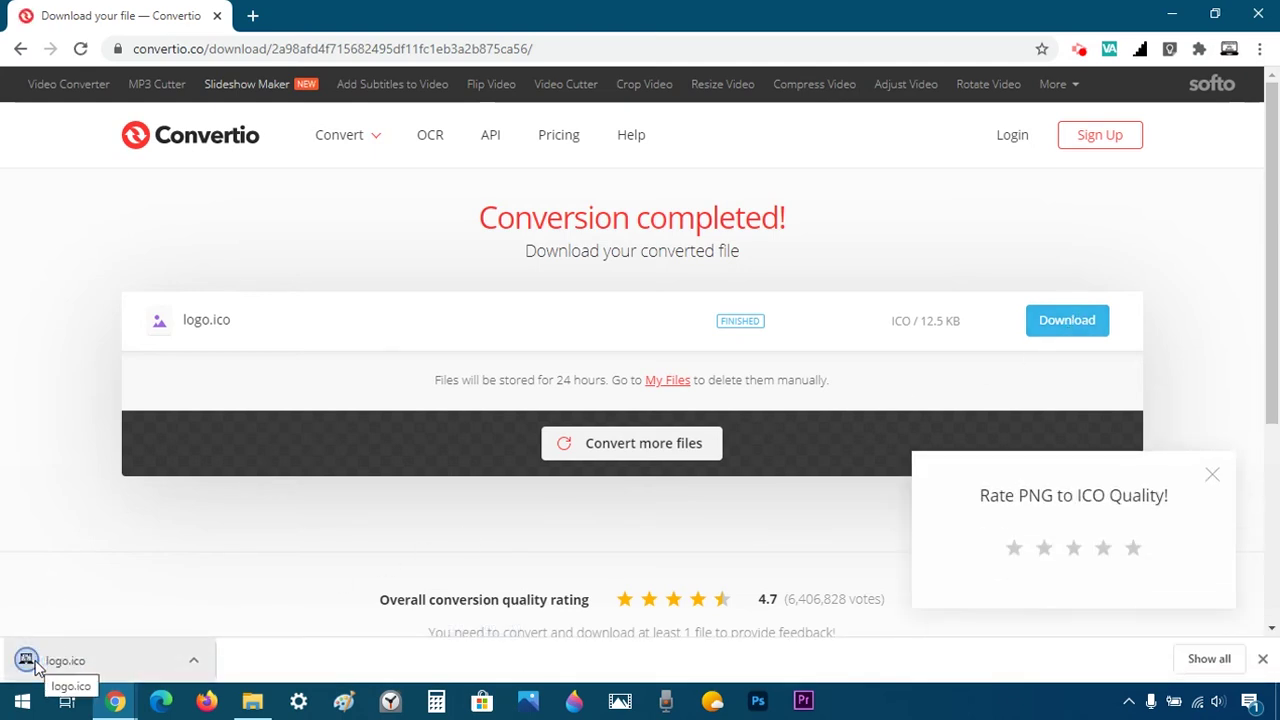
drag(43, 671, 370, 294)
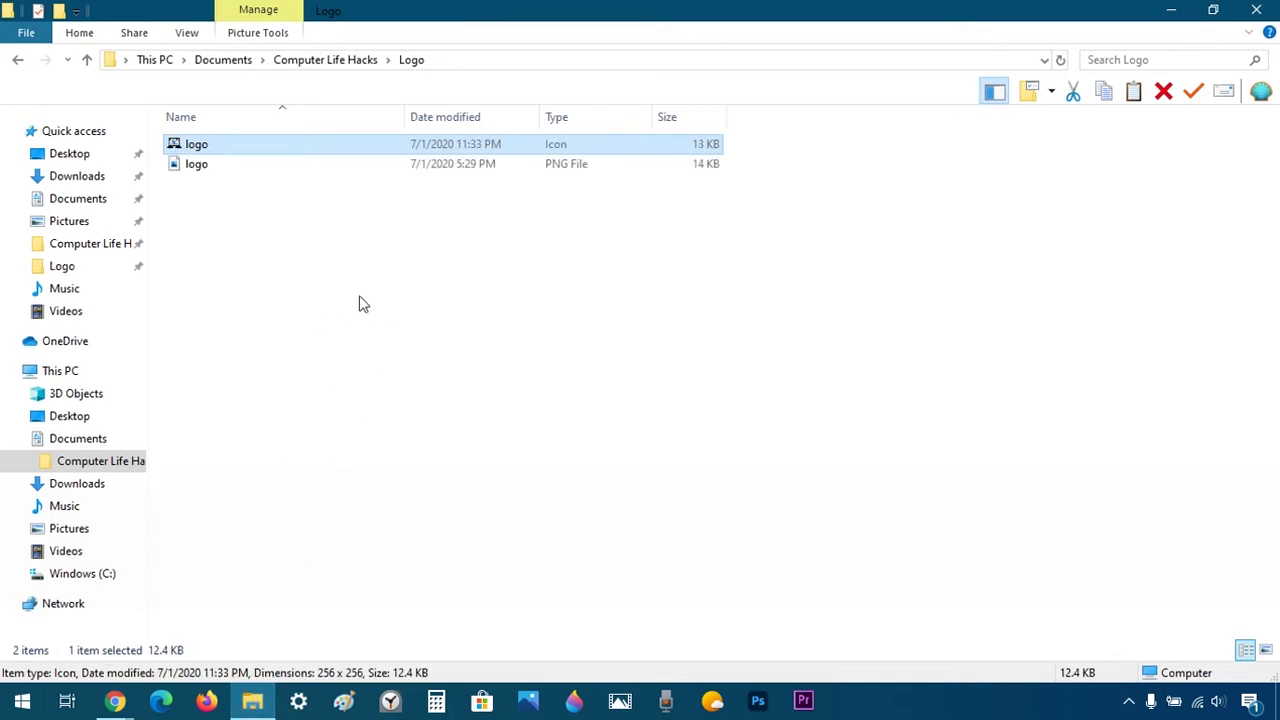
- From Computer Life Hacks, browse to logo.ico and set it as the Logo folder's icon
click(357, 317)
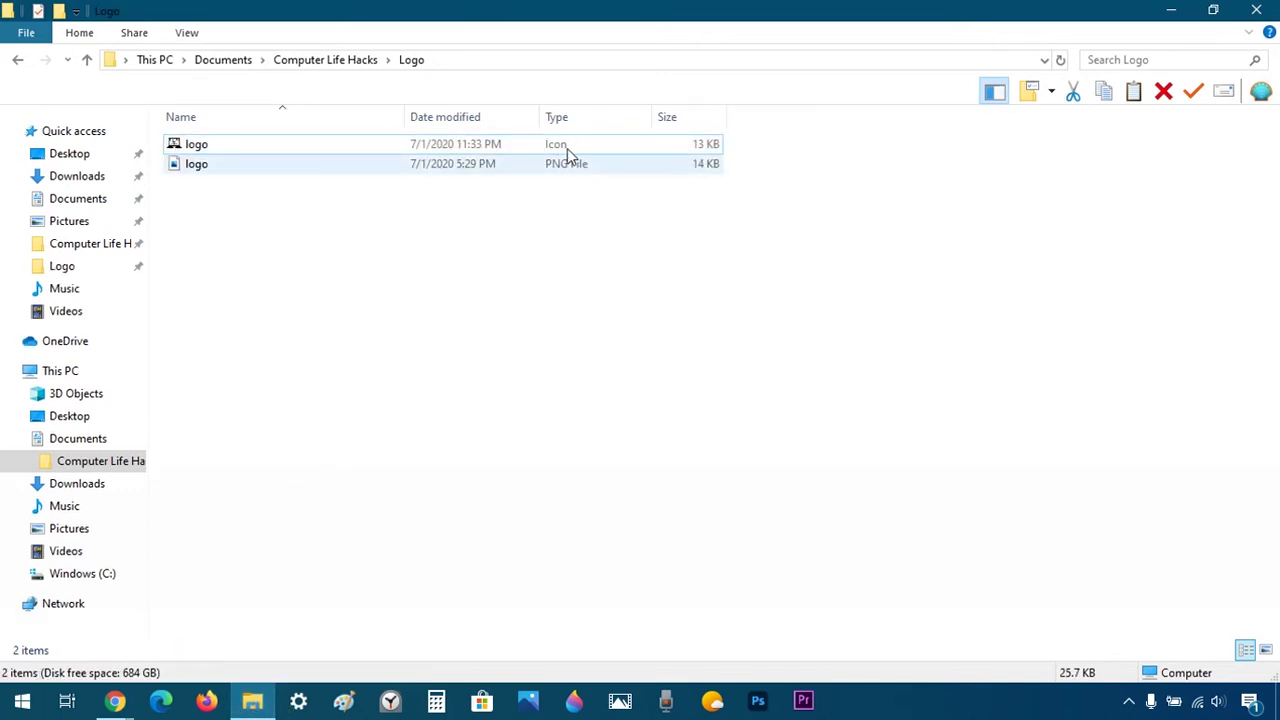
key(Down)
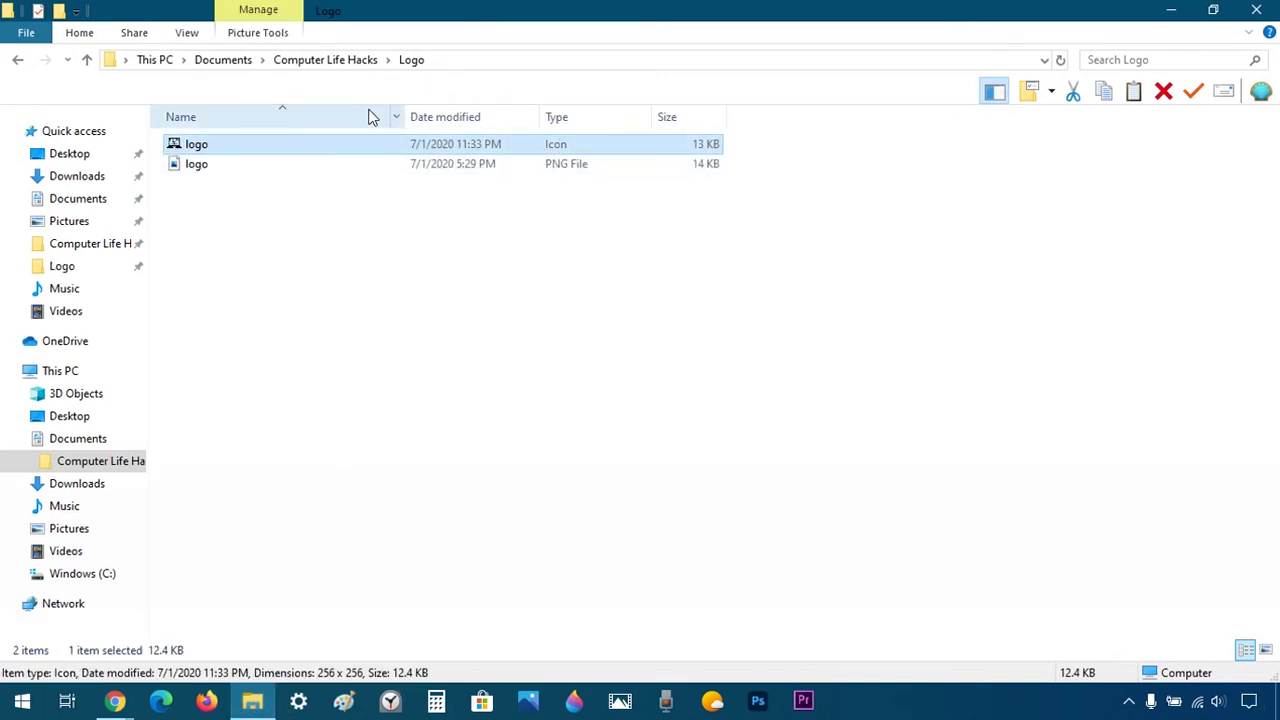
click(335, 62)
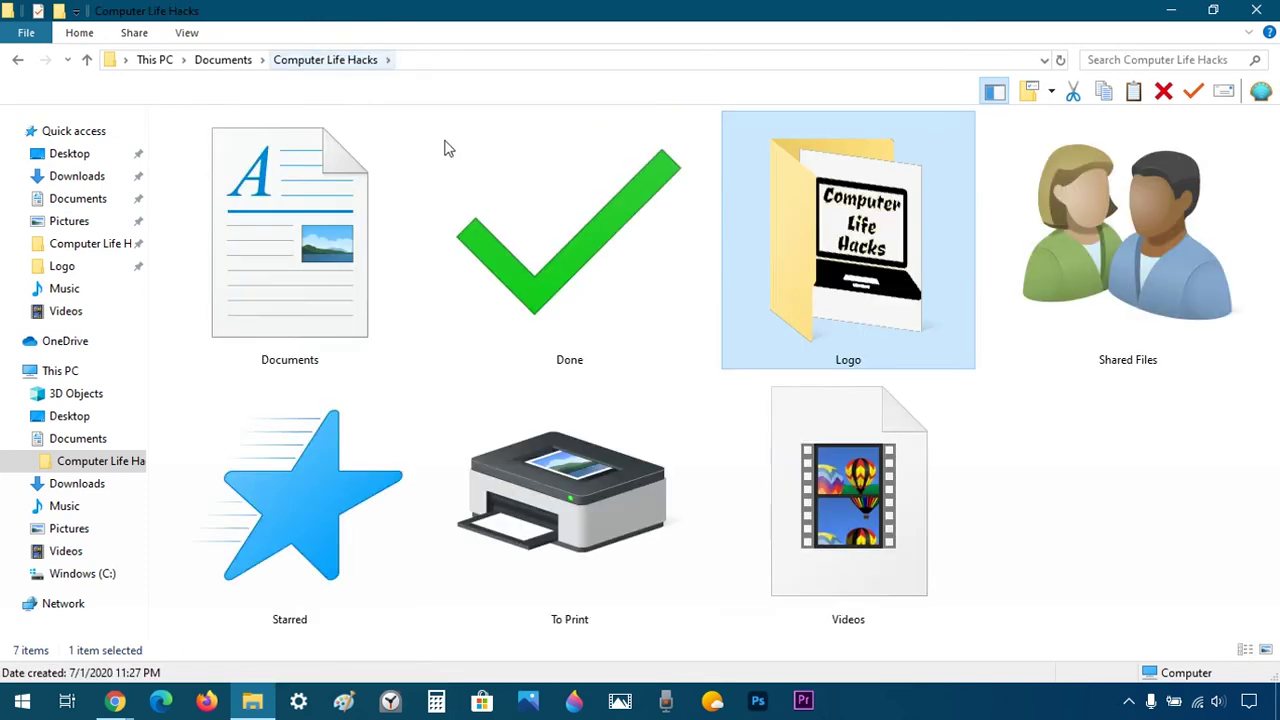
right_click(825, 275)
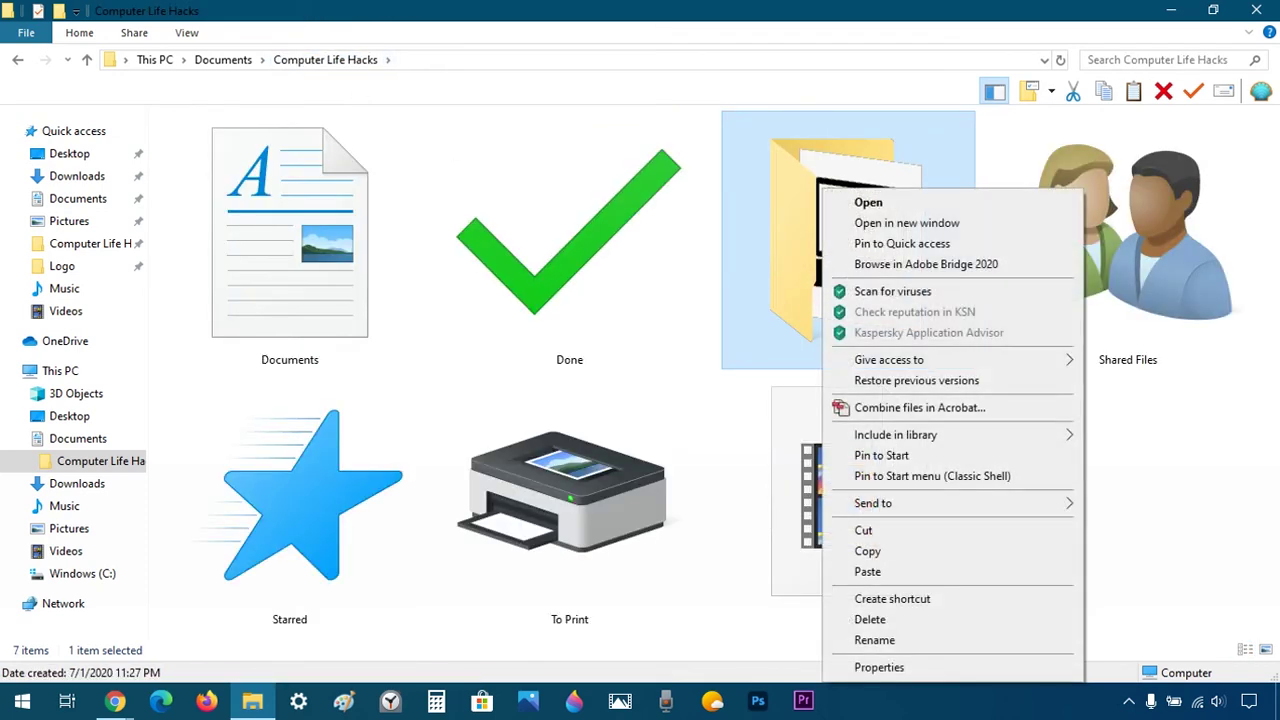
click(1013, 678)
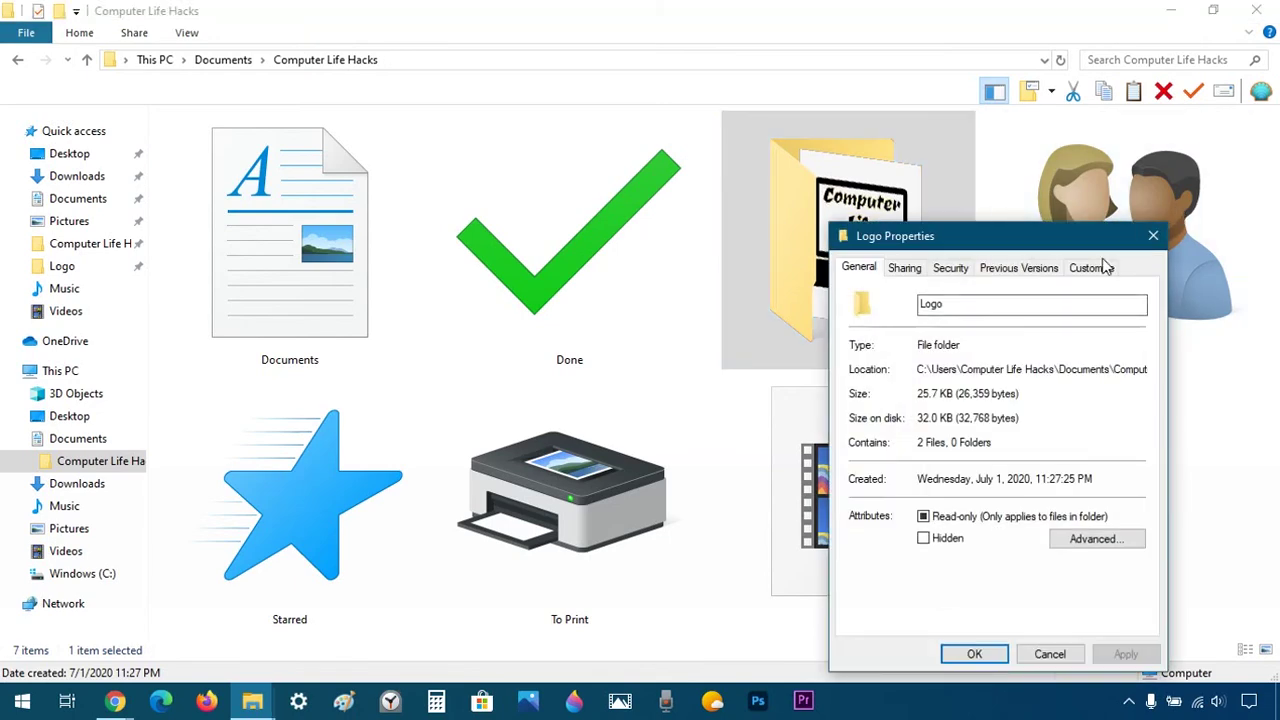
click(1095, 267)
click(903, 550)
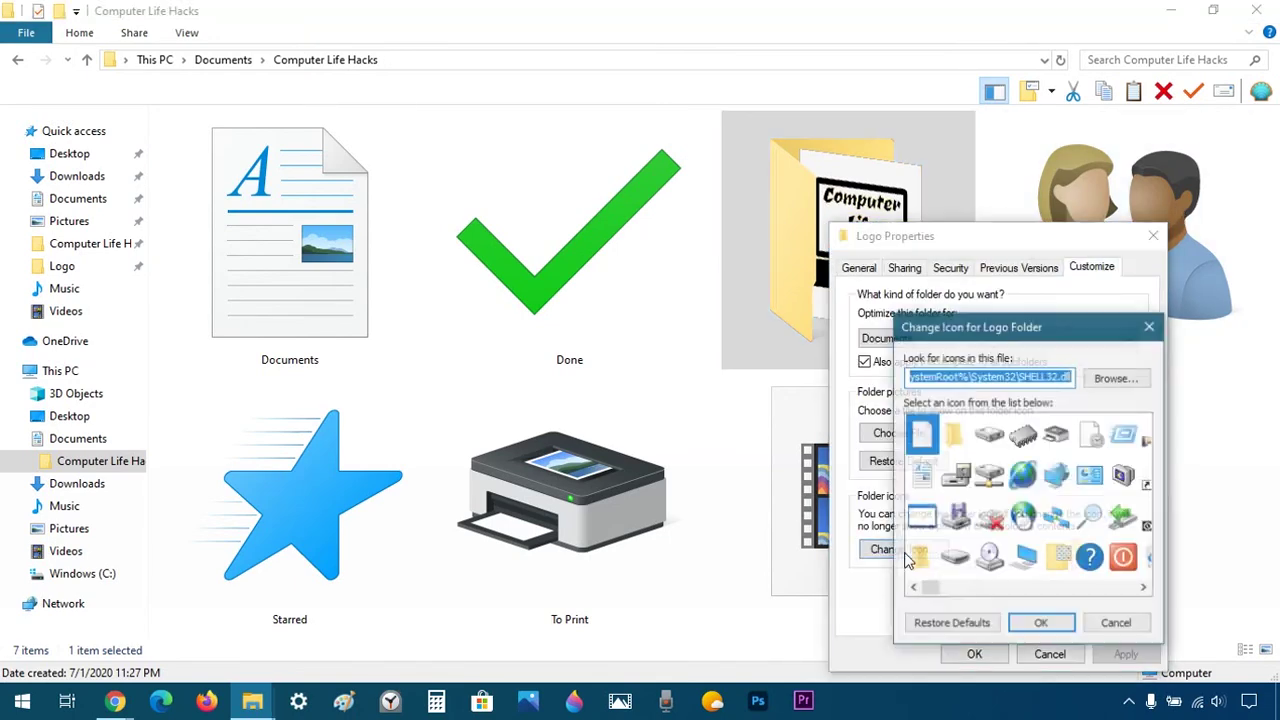
click(1108, 385)
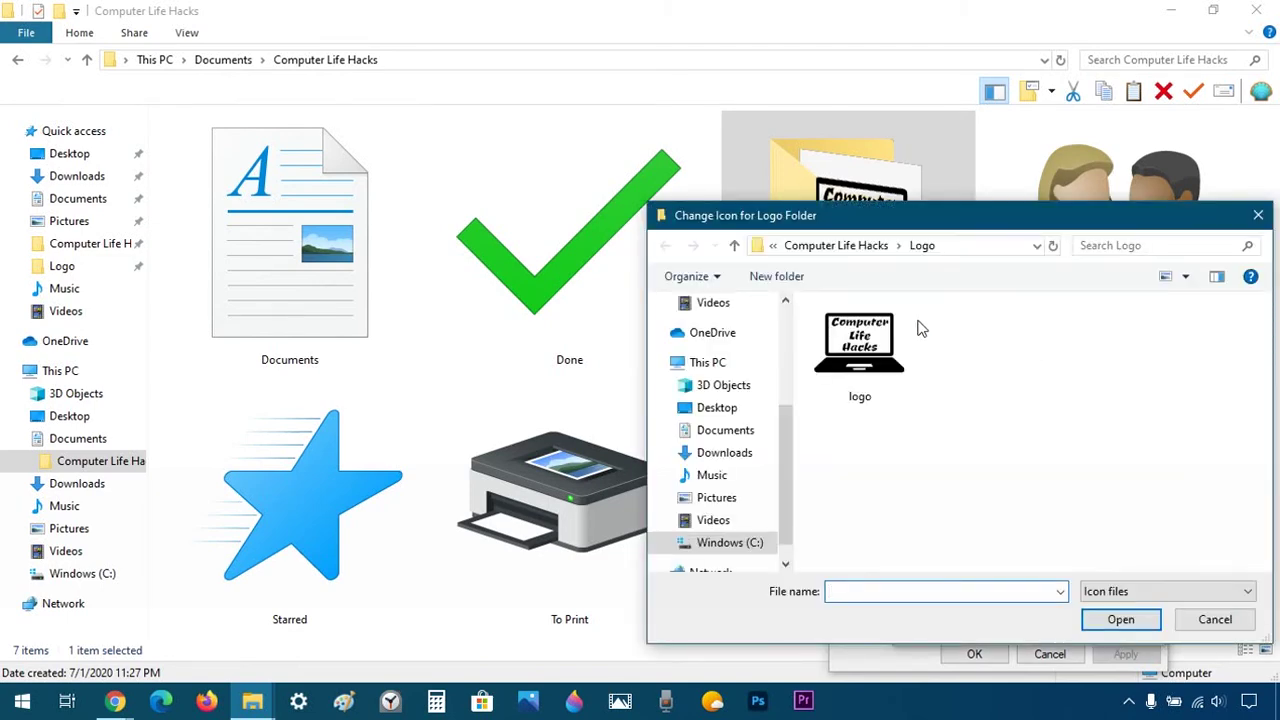
double_click(855, 360)
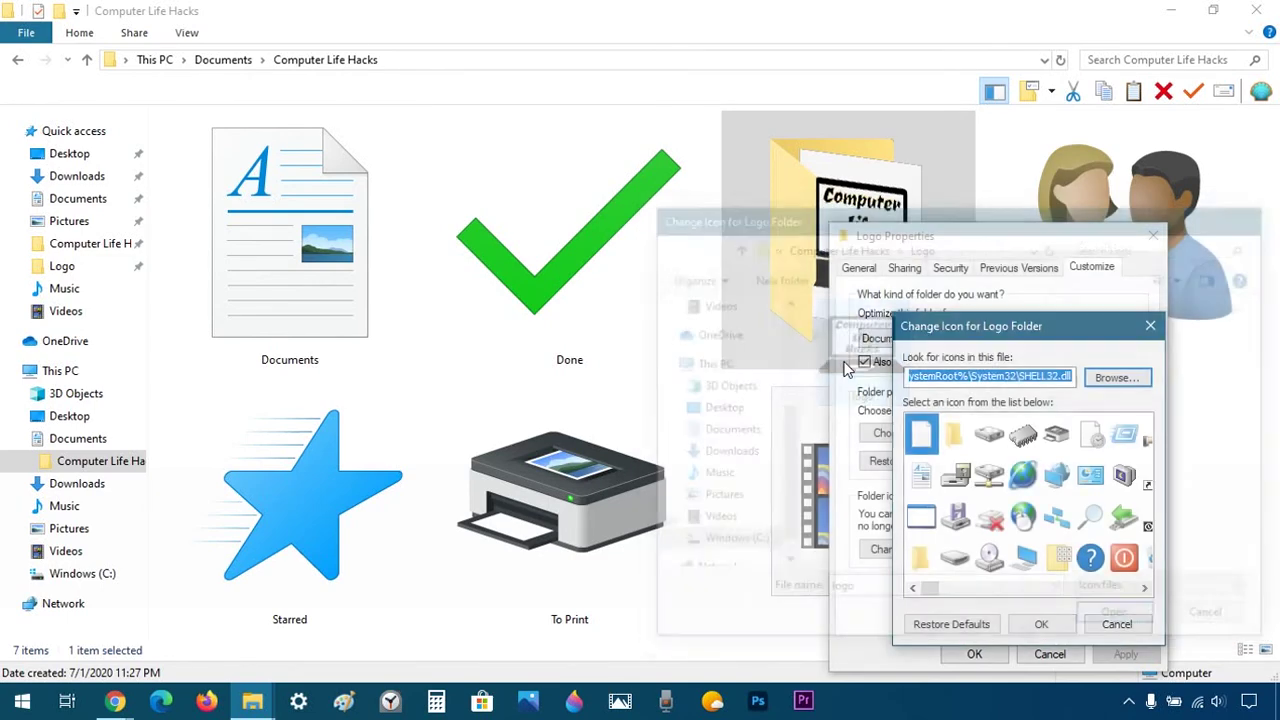
click(1015, 630)
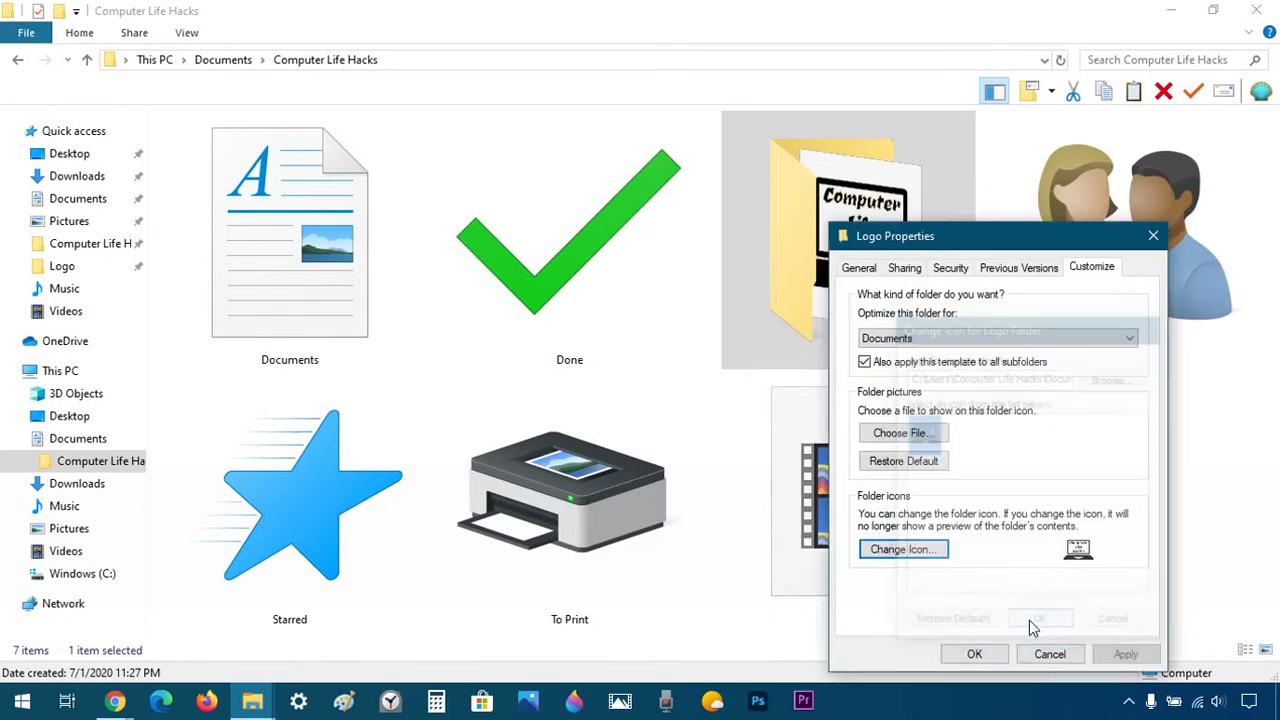
click(977, 654)
click(1006, 414)
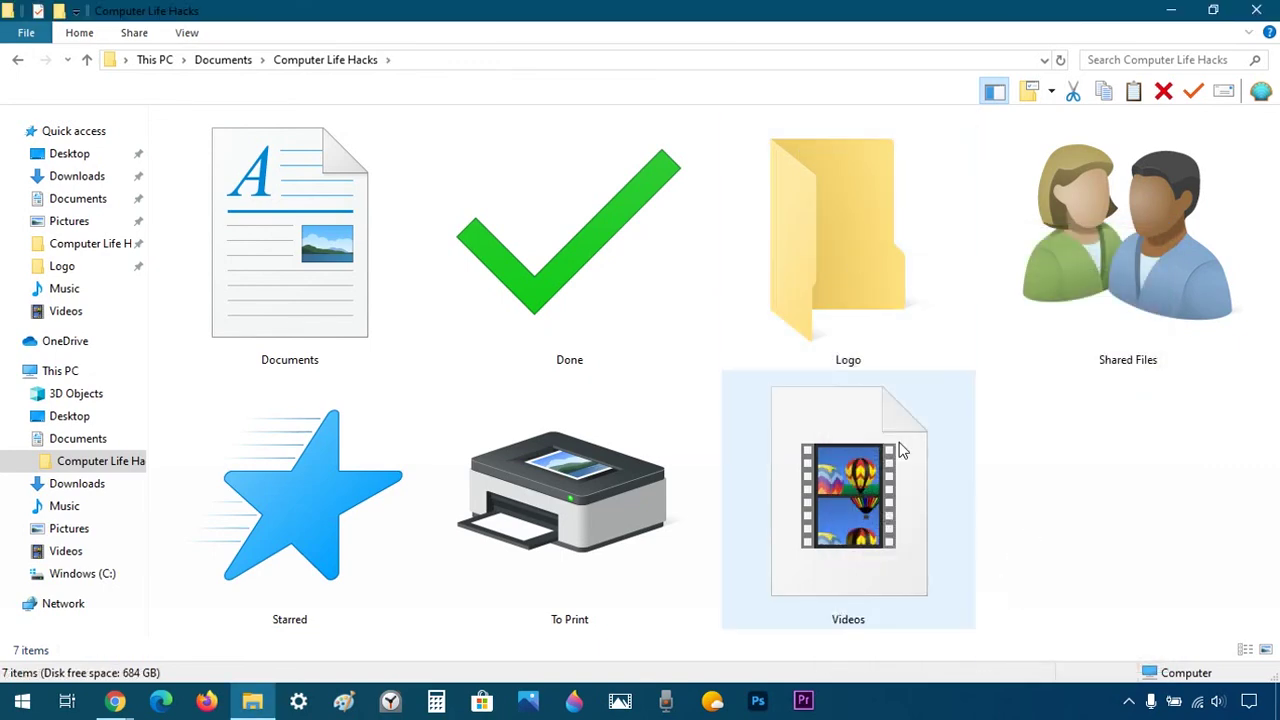
- Set the Logo folder's icon to logo.ico through its Properties Customize settings
right_click(868, 190)
click(980, 666)
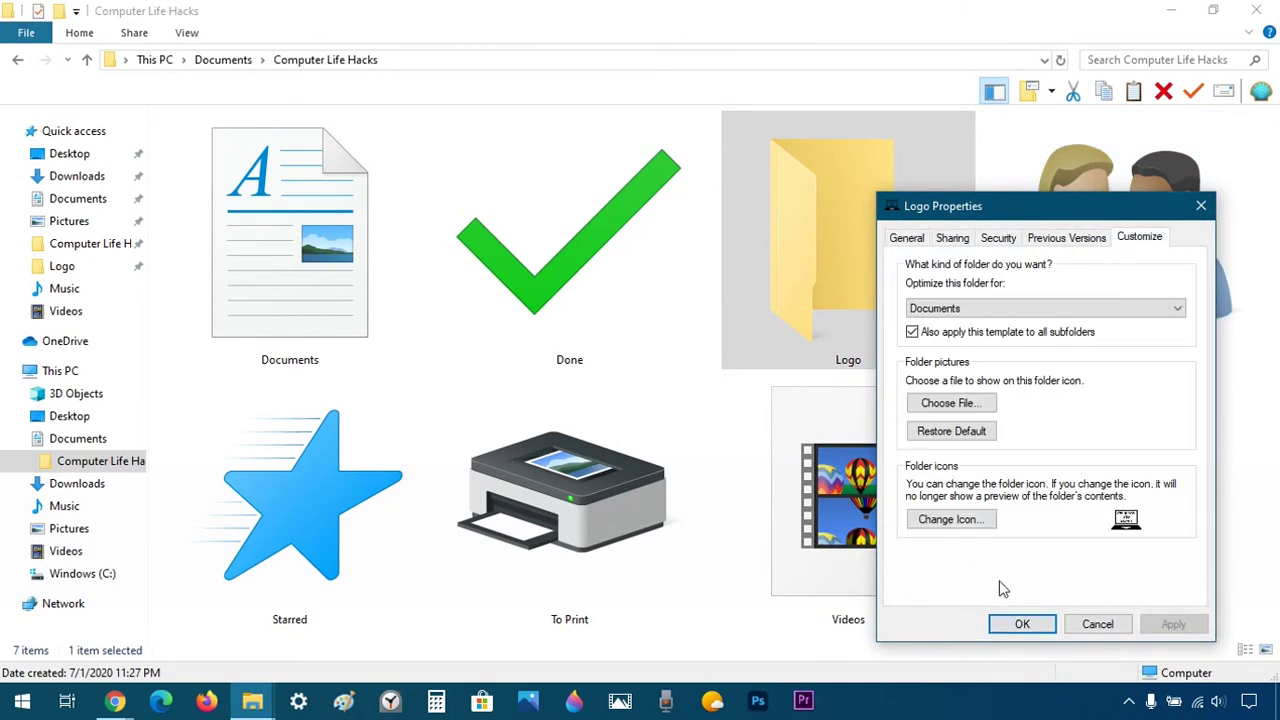
click(951, 519)
click(1157, 349)
double_click(763, 331)
click(1086, 594)
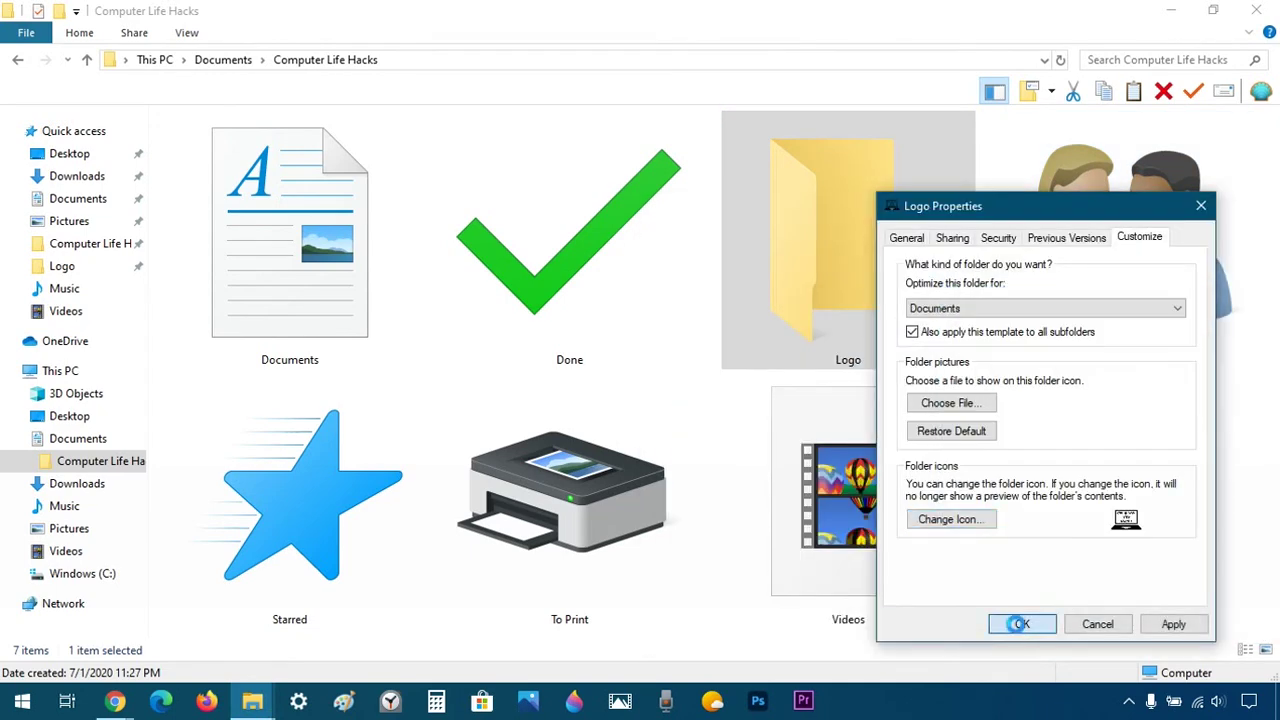
click(1020, 624)
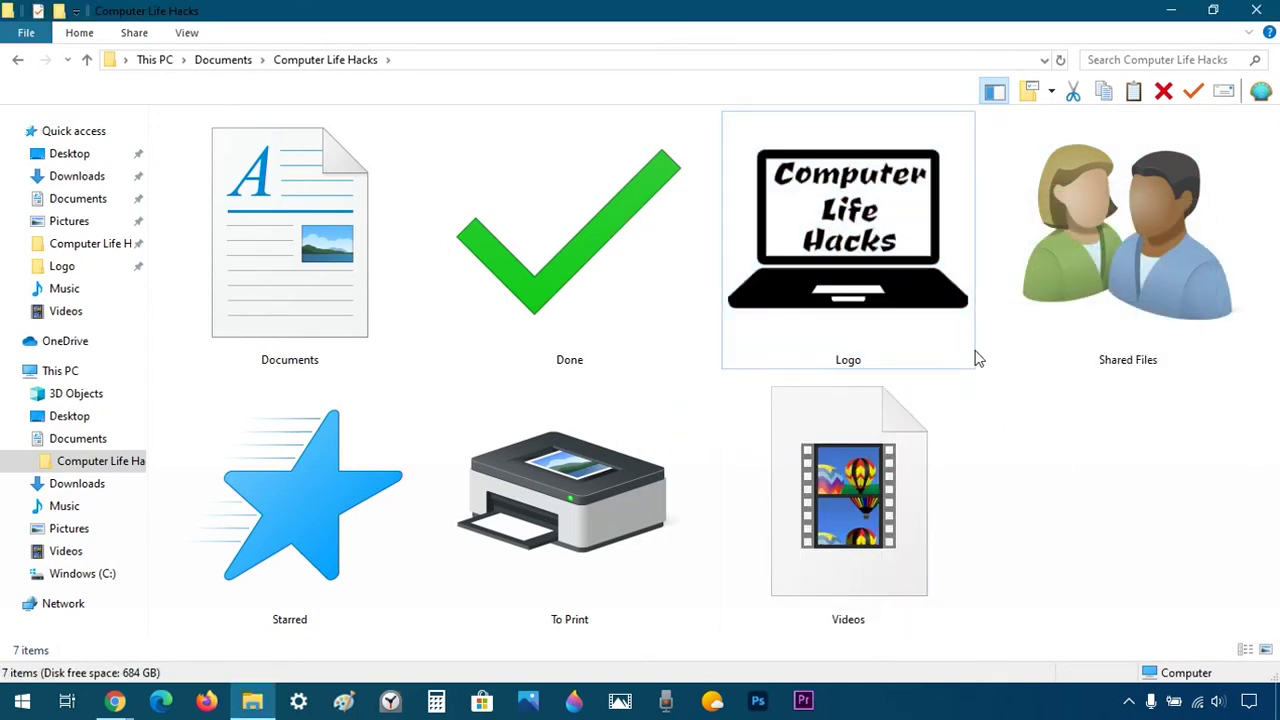